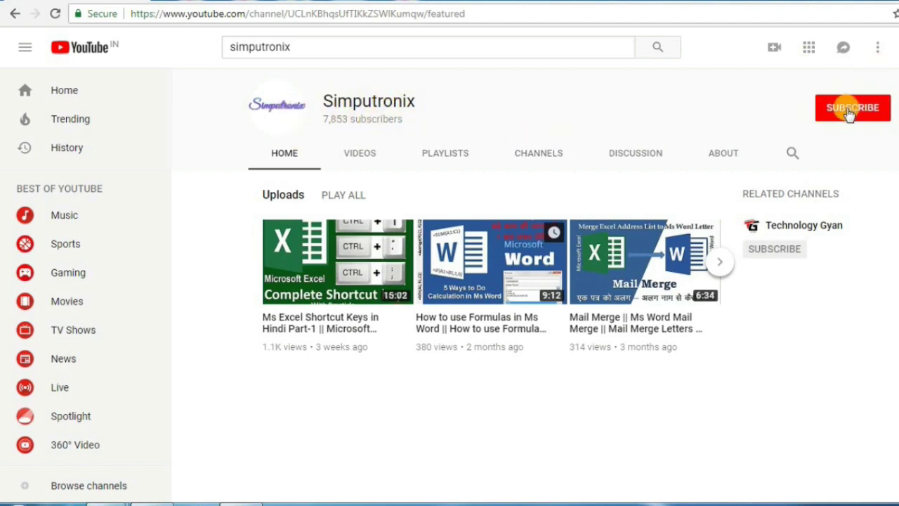
Step: Play the channel's Ms Excel Shortcut Keys video and show its share options
{"action": "left_click", "coordinate": [309, 289]}
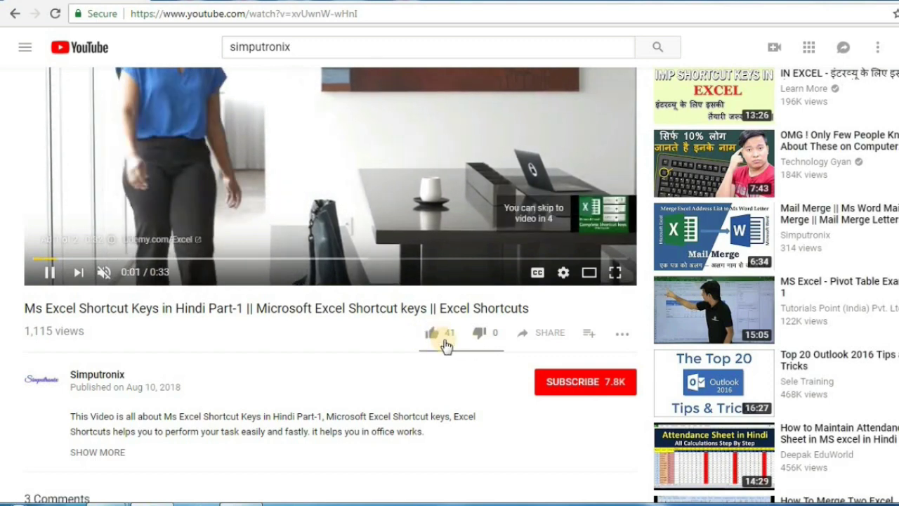
{"action": "left_click", "coordinate": [528, 334]}
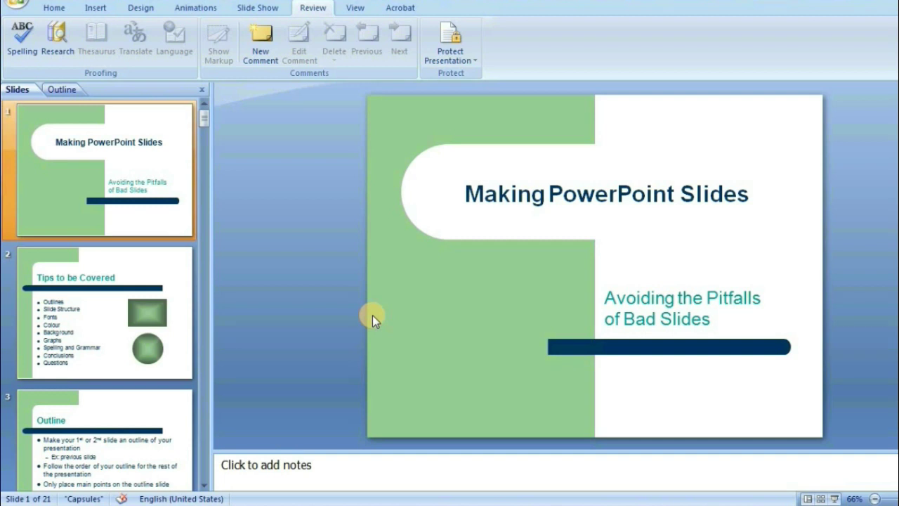
Step: Duplicate the title slide with Ctrl+D so the copy is slide 2, then show 'Tips to be Covered'
{"action": "key", "text": "Page_Down"}
{"action": "key", "text": "Page_Down"}
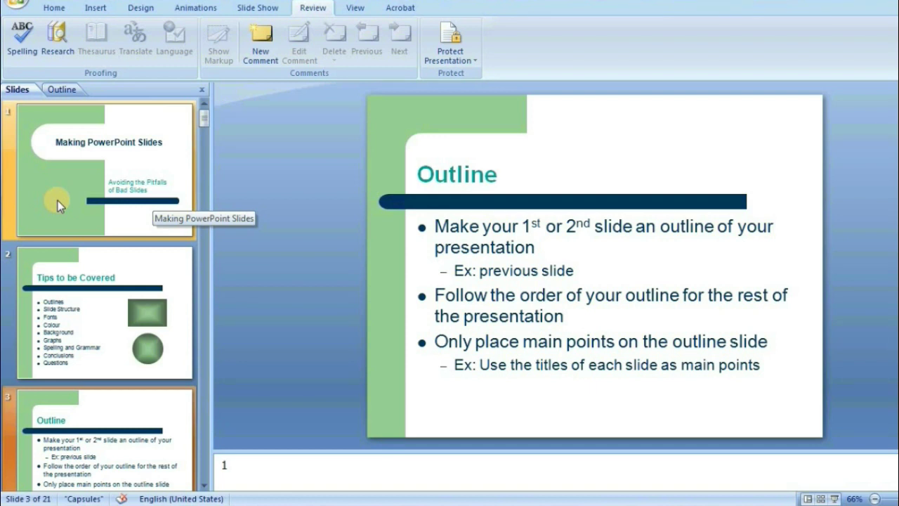
{"action": "left_click", "coordinate": [57, 200]}
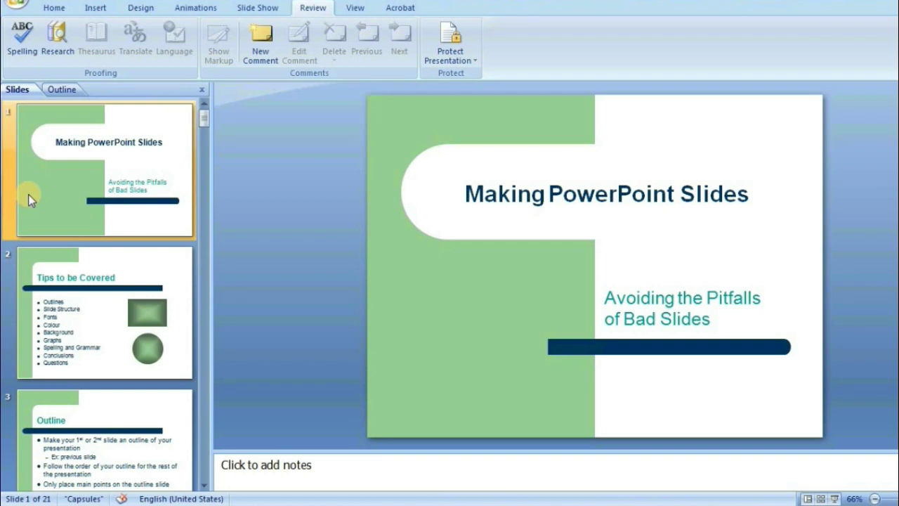
{"action": "key", "text": "ctrl+d"}
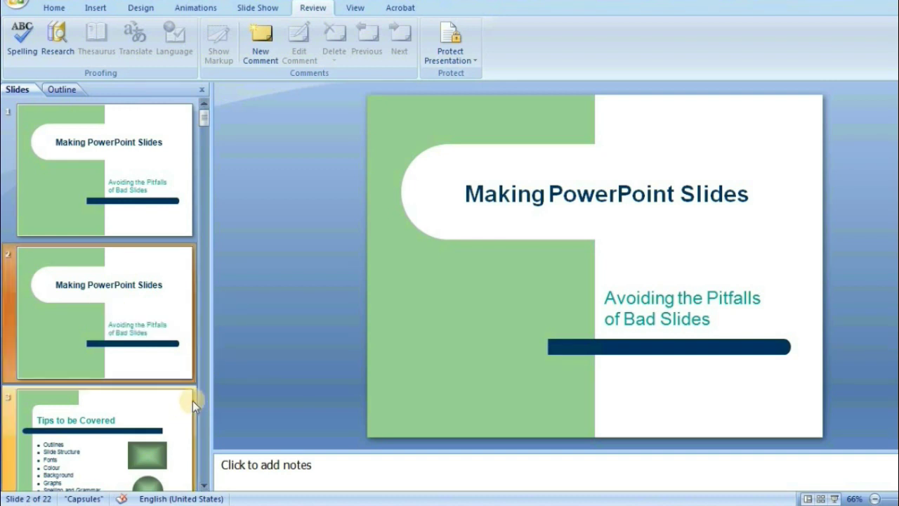
{"action": "left_click", "coordinate": [106, 456]}
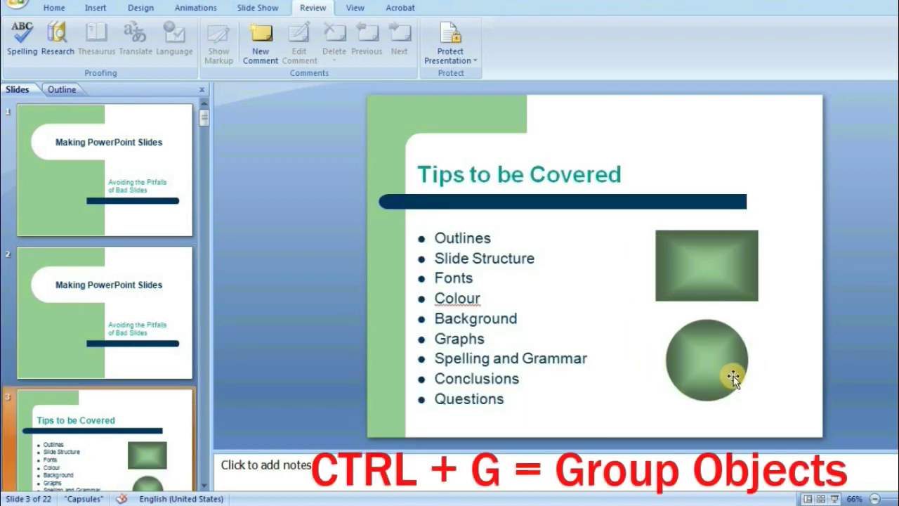
Step: Select both the green rectangle and the circle and group them with Ctrl+G
{"action": "left_click", "coordinate": [728, 257]}
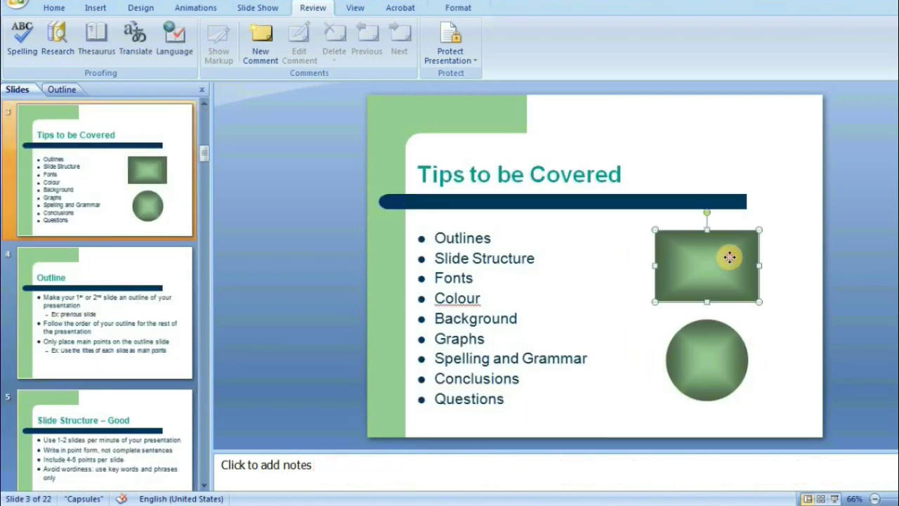
{"action": "left_click", "coordinate": [708, 362]}
{"action": "left_click", "coordinate": [721, 262]}
{"action": "left_click", "coordinate": [716, 338]}
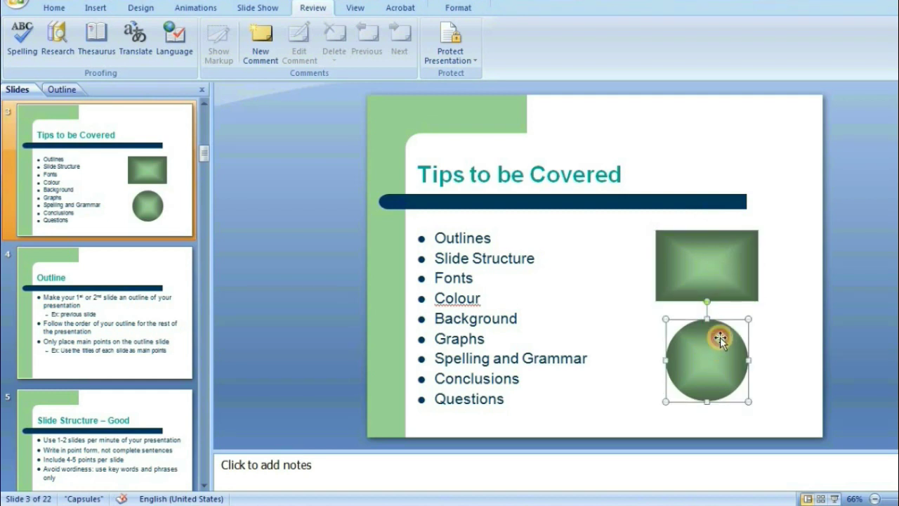
{"action": "left_click", "coordinate": [724, 264]}
{"action": "left_click", "coordinate": [720, 362]}
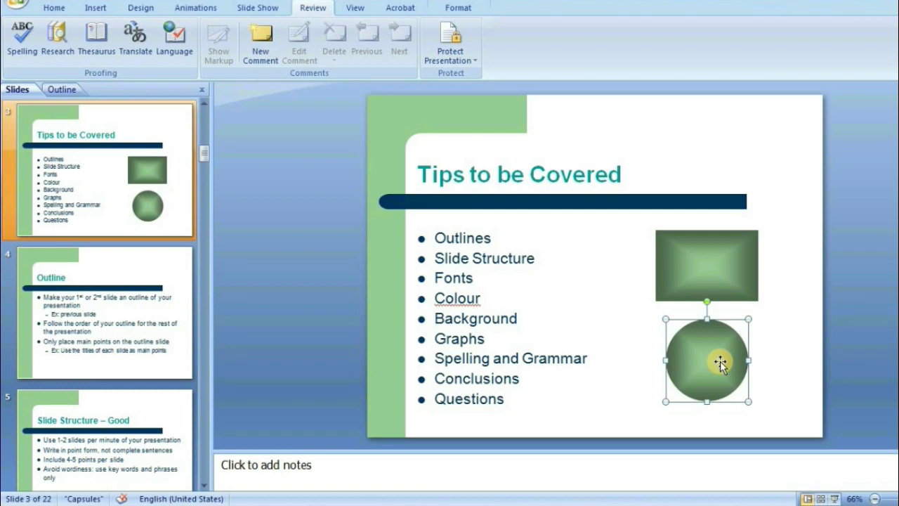
{"action": "left_click", "coordinate": [720, 271], "text": "shift"}
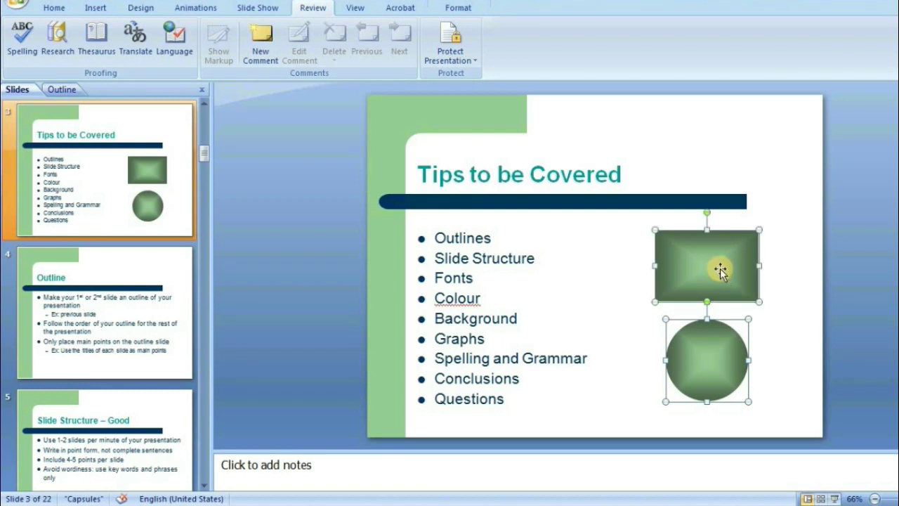
{"action": "key", "text": "ctrl+g"}
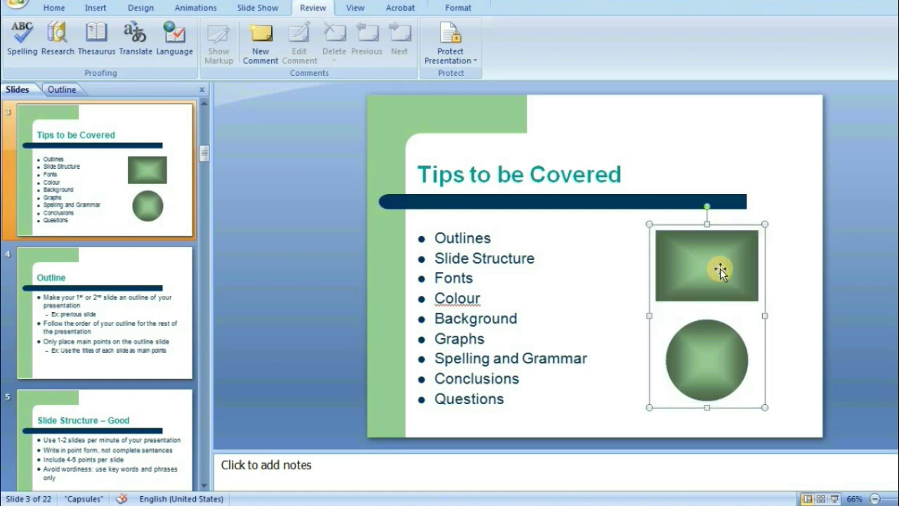
Step: Drag the rectangle-and-circle group to the right, then nudge it slightly back
{"action": "left_click_drag", "start_coordinate": [720, 271], "coordinate": [763, 277]}
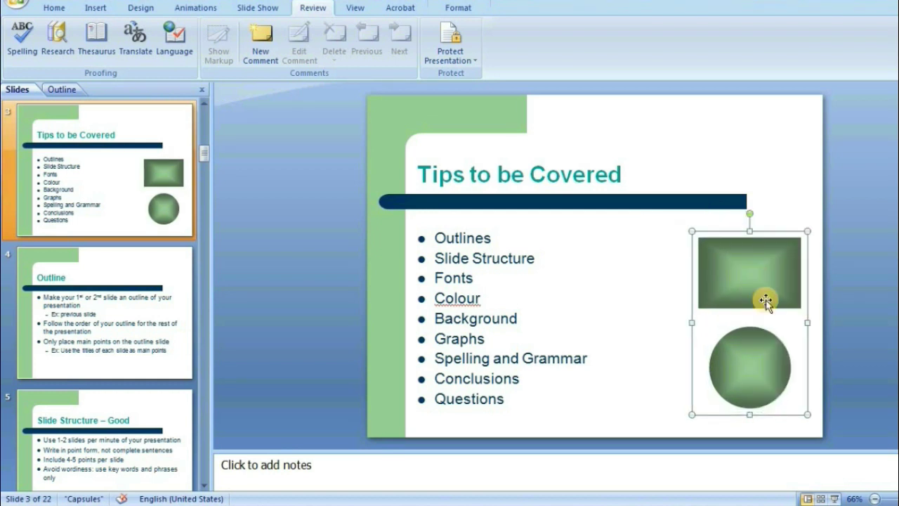
{"action": "left_click", "coordinate": [657, 327]}
{"action": "left_click", "coordinate": [761, 274]}
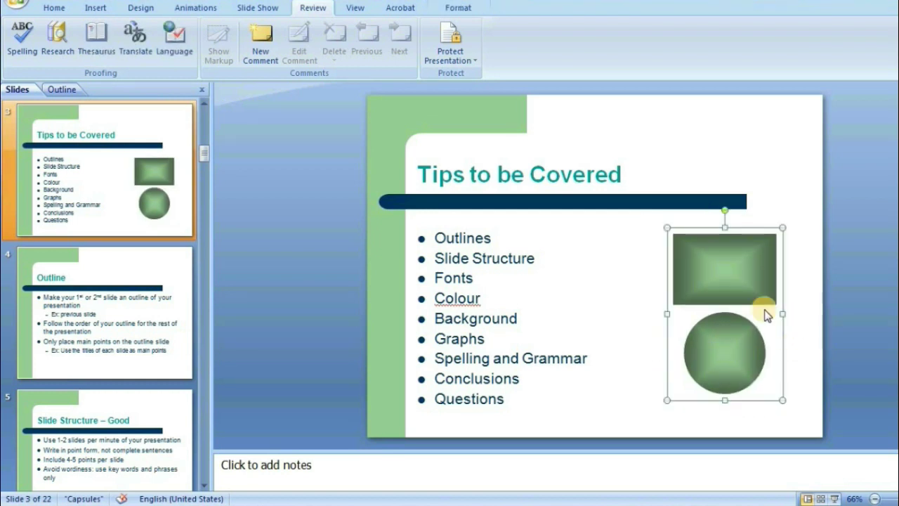
{"action": "mouse_move", "coordinate": [723, 287]}
{"action": "left_mouse_down"}
{"action": "mouse_move", "coordinate": [663, 287]}
{"action": "mouse_move", "coordinate": [724, 285]}
{"action": "left_mouse_up"}
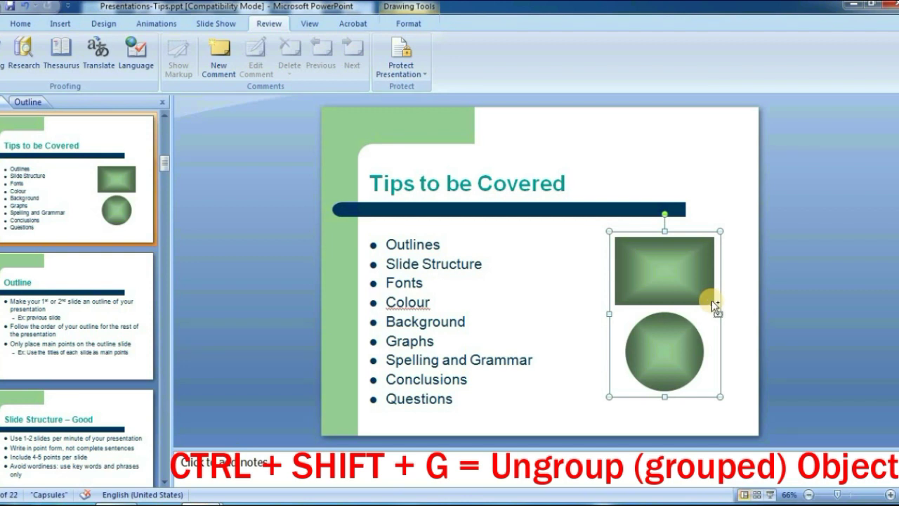
Step: Ungroup the rectangle and circle with Ctrl+Shift+G and leave both deselected
{"action": "key", "text": "ctrl+shift+g"}
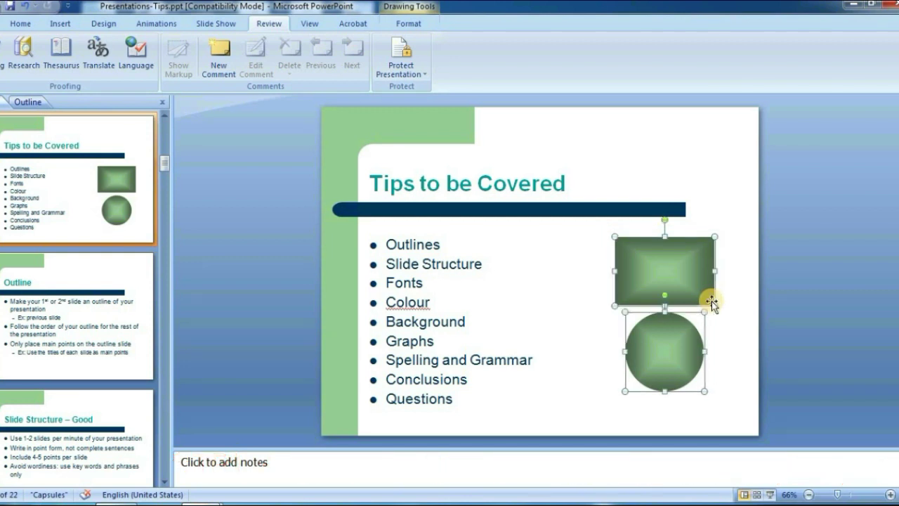
{"action": "left_click", "coordinate": [592, 279]}
{"action": "left_click", "coordinate": [633, 261]}
{"action": "left_click", "coordinate": [662, 354]}
{"action": "left_click", "coordinate": [669, 286]}
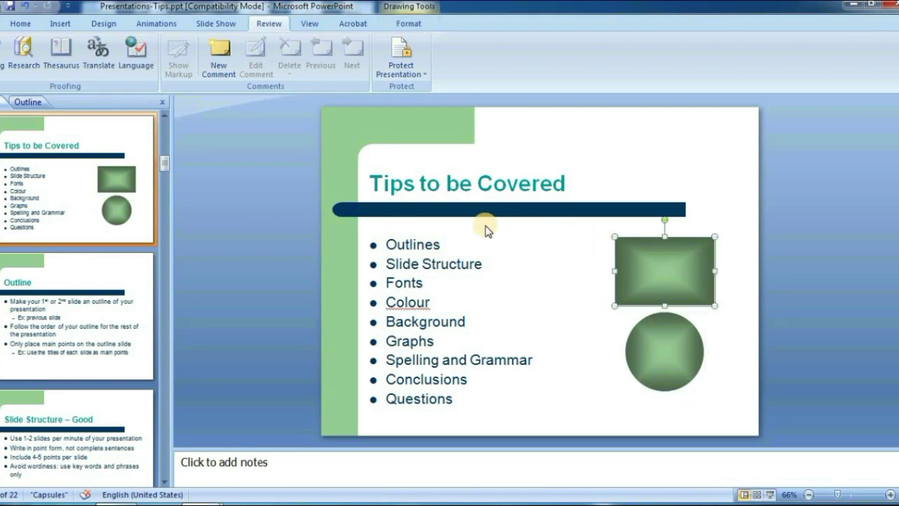
{"action": "left_click", "coordinate": [90, 233]}
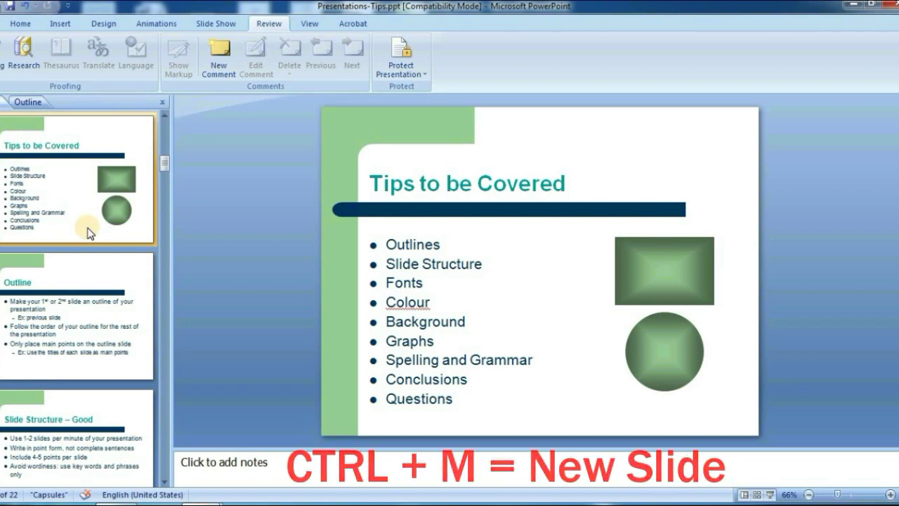
Step: Add a slide with Ctrl+M and undo it, then open and cancel the Outline text's Font dialog
{"action": "key", "text": "ctrl+m"}
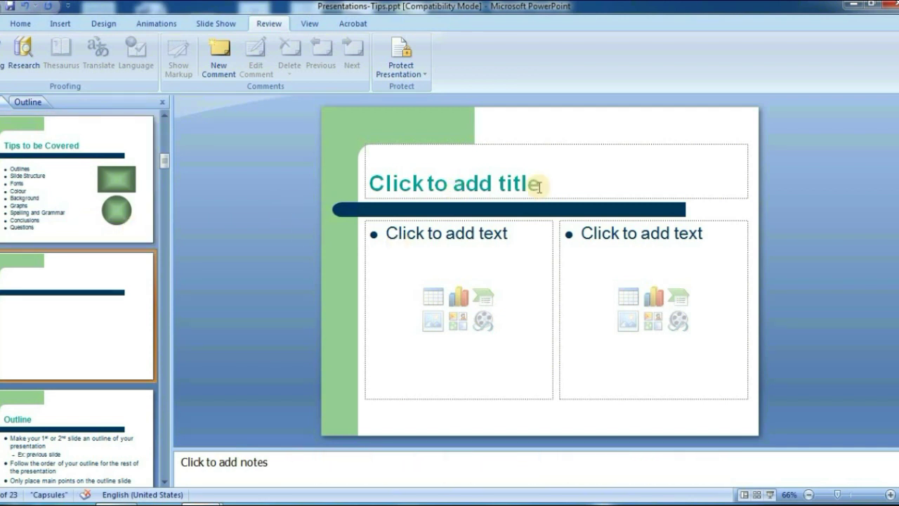
{"action": "key", "text": "ctrl+z"}
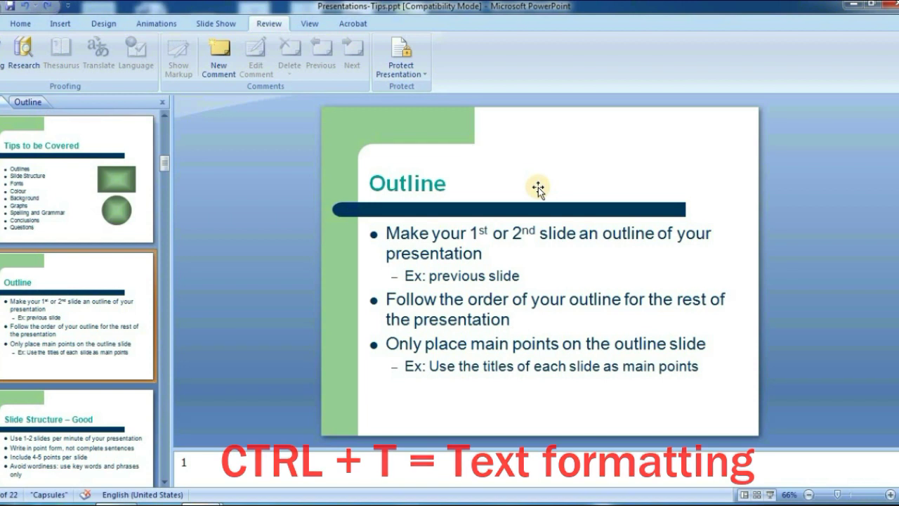
{"action": "left_click", "coordinate": [547, 231]}
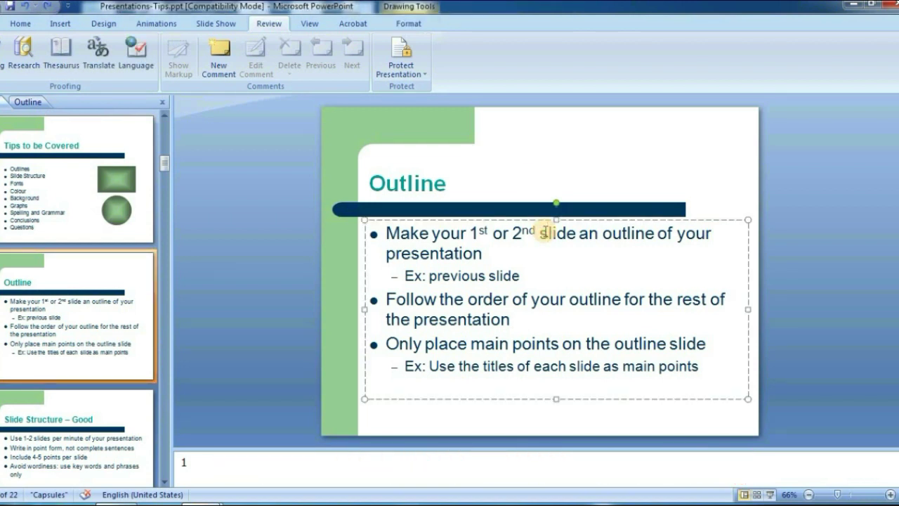
{"action": "key", "text": "ctrl+t"}
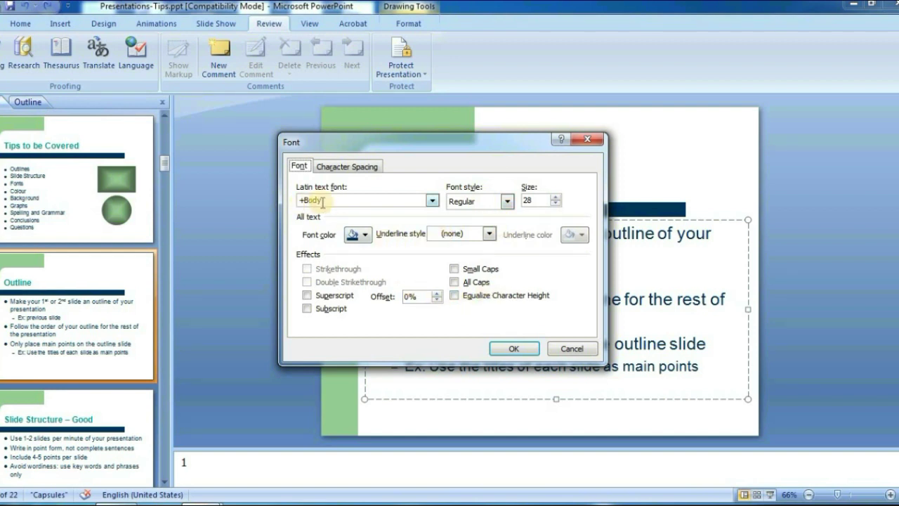
{"action": "key", "text": "Escape"}
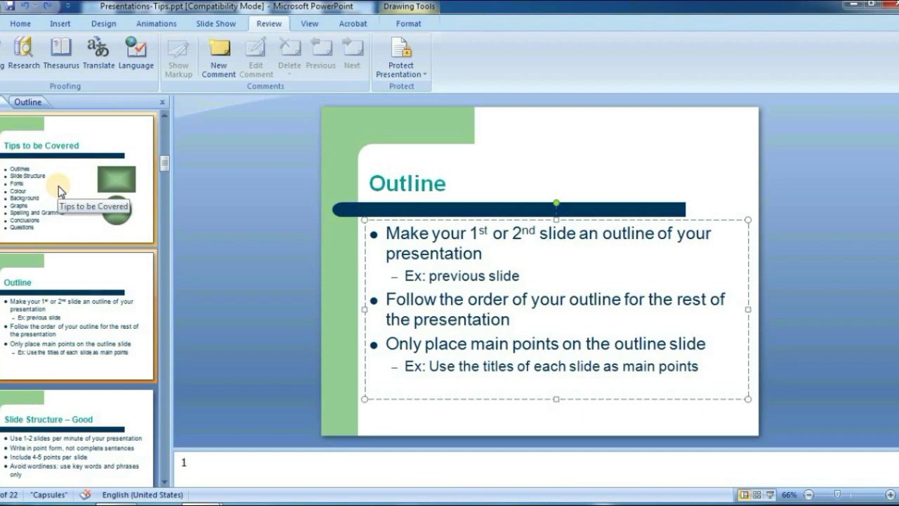
Step: Copy the gradient rectangle's formatting and paste it onto the green circle with Ctrl+Shift+V
{"action": "key", "text": "ctrl+shift+c"}
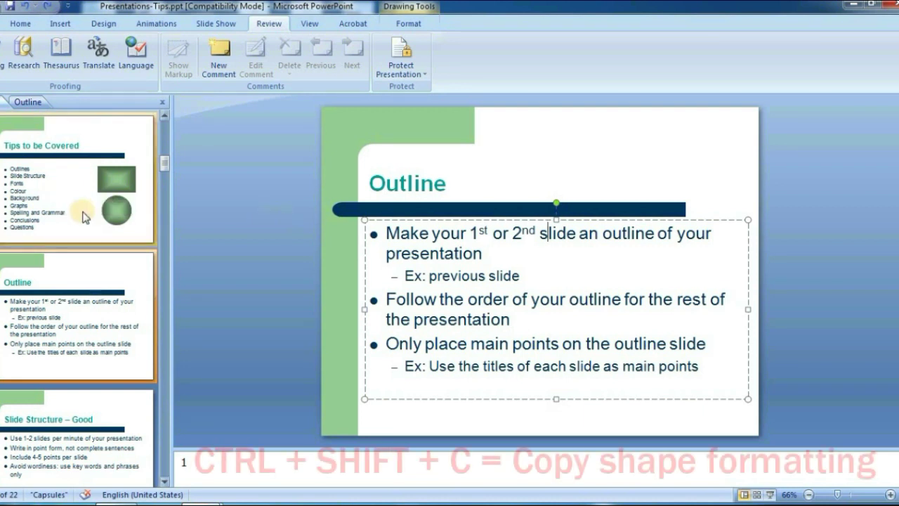
{"action": "left_click", "coordinate": [83, 208]}
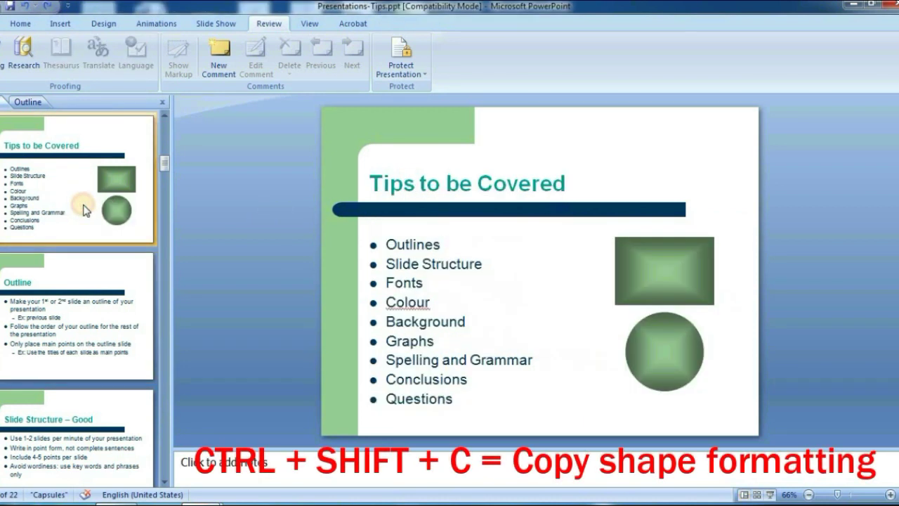
{"action": "left_click", "coordinate": [650, 275]}
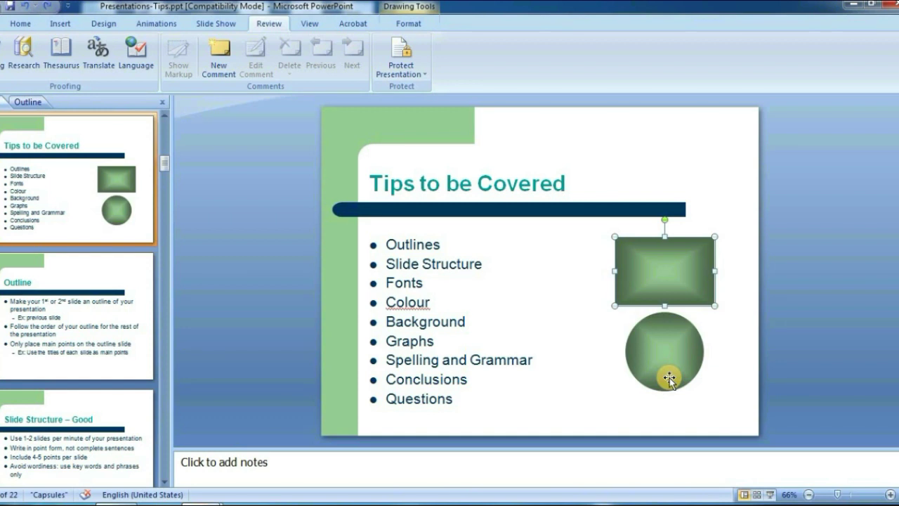
{"action": "left_click", "coordinate": [607, 357]}
{"action": "left_click", "coordinate": [657, 361]}
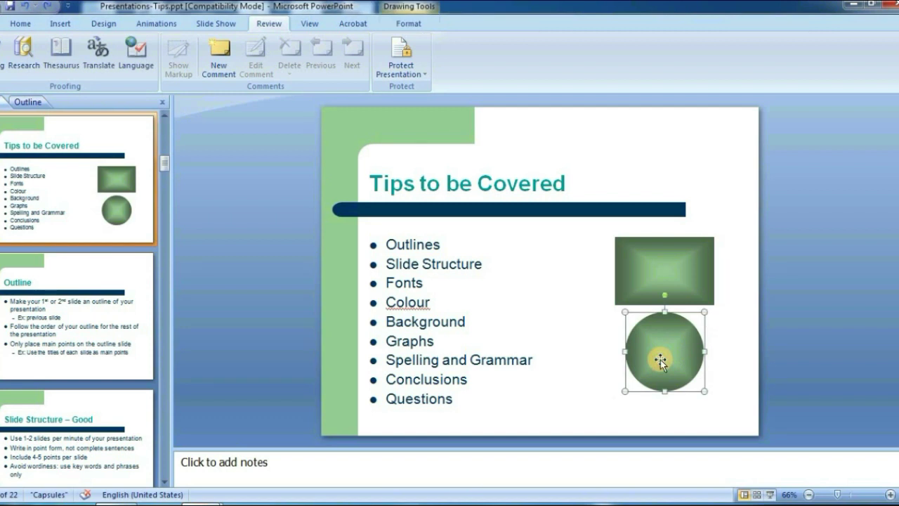
{"action": "left_click", "coordinate": [410, 23]}
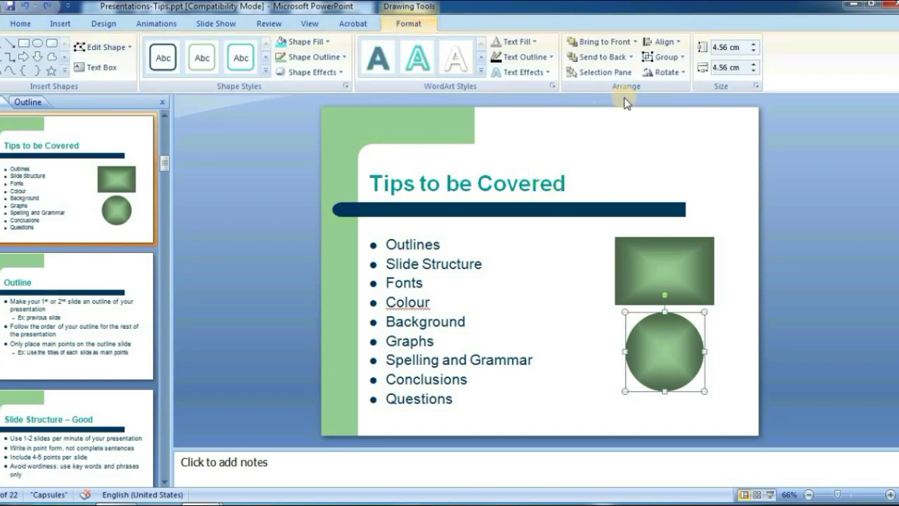
{"action": "left_click", "coordinate": [685, 313]}
{"action": "left_click", "coordinate": [328, 42]}
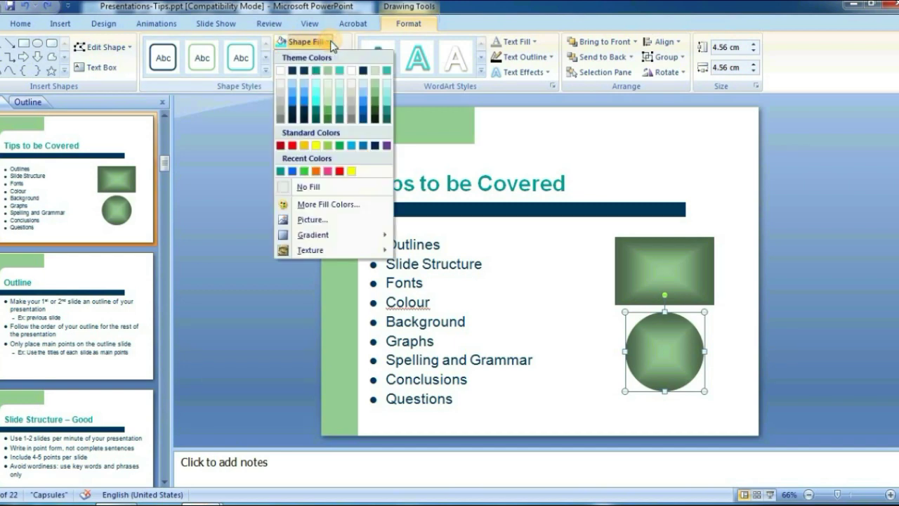
{"action": "left_click", "coordinate": [304, 171]}
{"action": "left_click", "coordinate": [667, 268]}
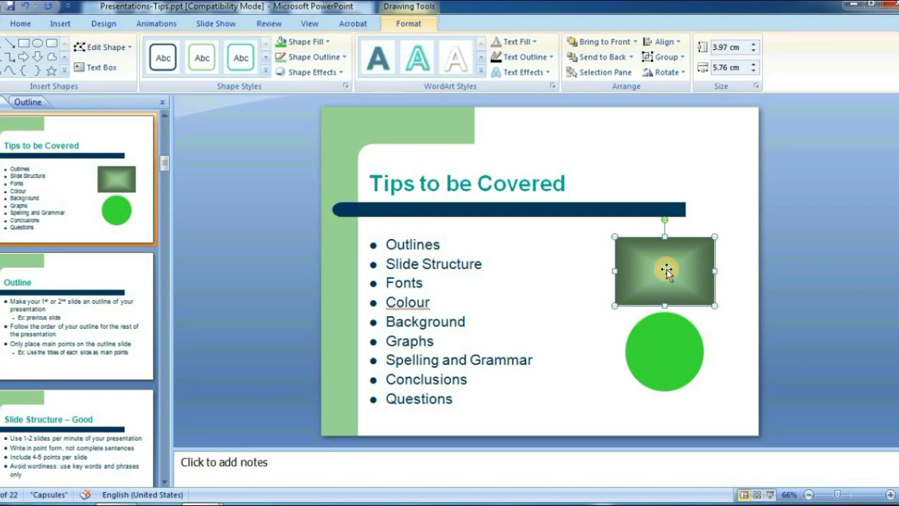
{"action": "left_click", "coordinate": [666, 349]}
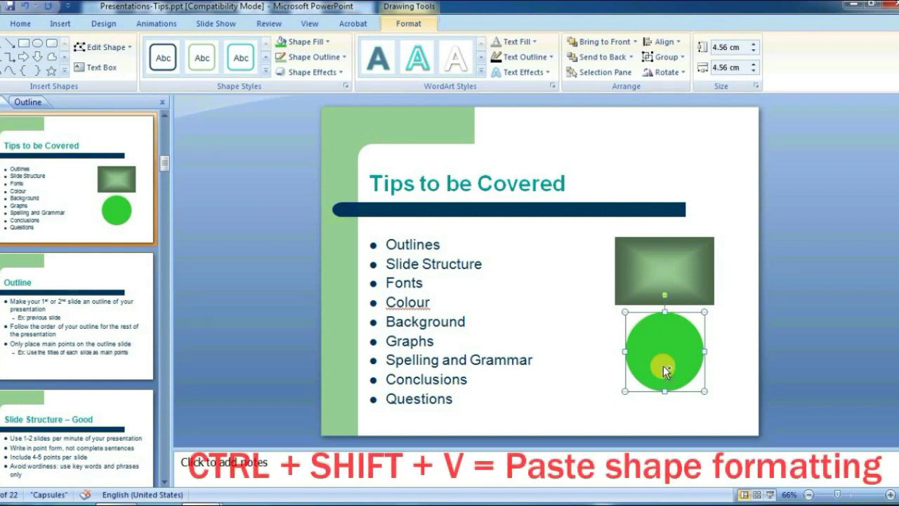
{"action": "key", "text": "ctrl+shift+v"}
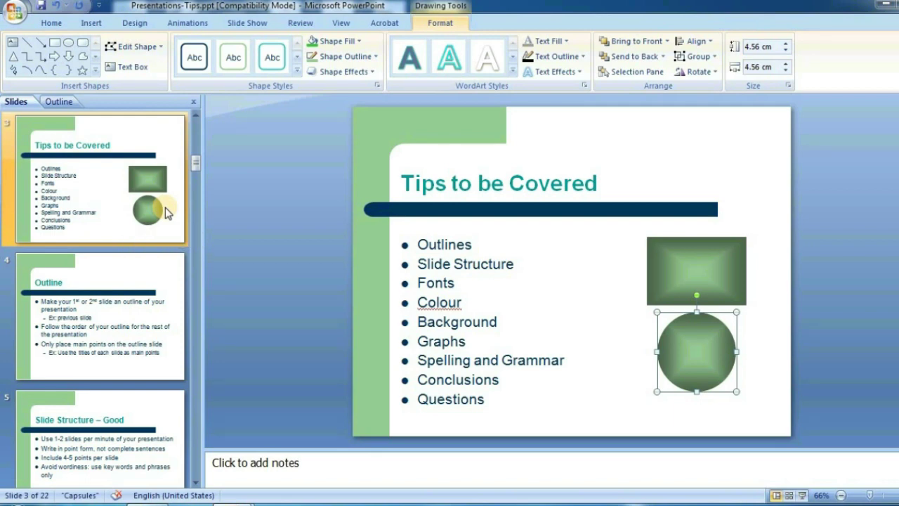
{"action": "key", "text": "ctrl+shift+Tab"}
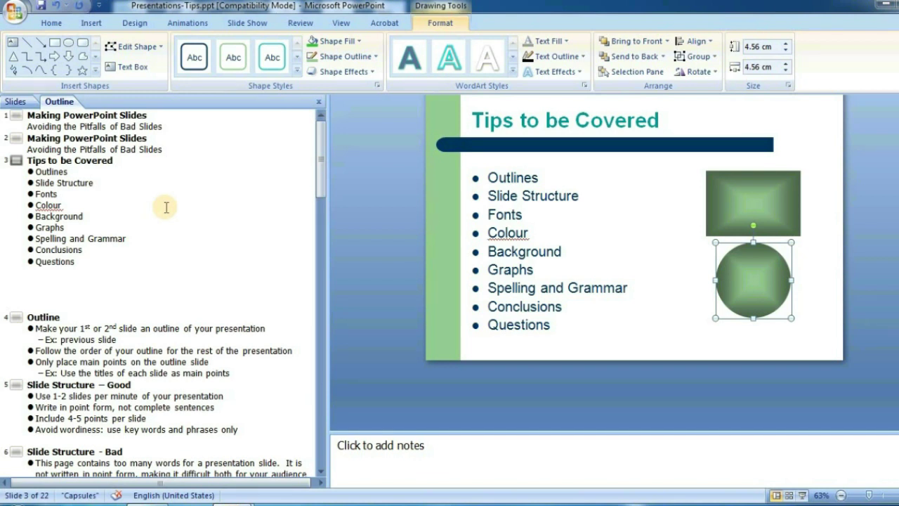
{"action": "key", "text": "ctrl+shift+Tab"}
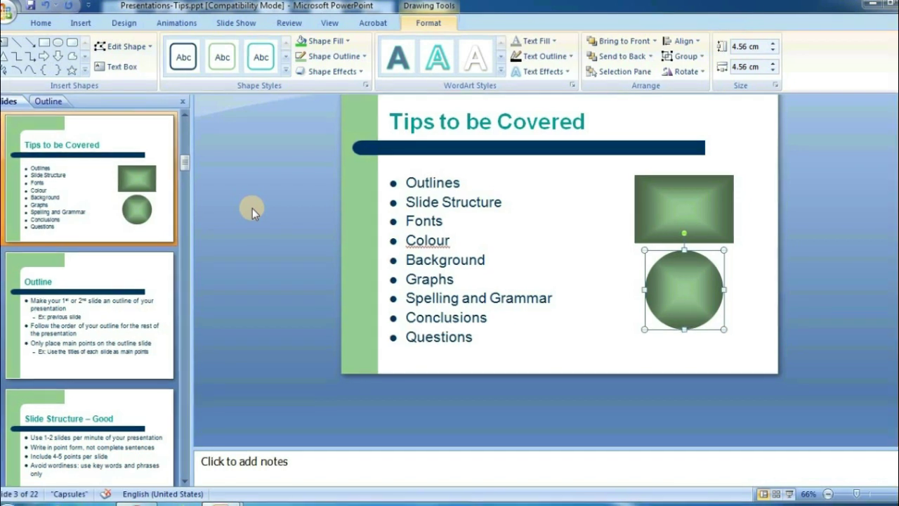
{"action": "left_click", "coordinate": [265, 210]}
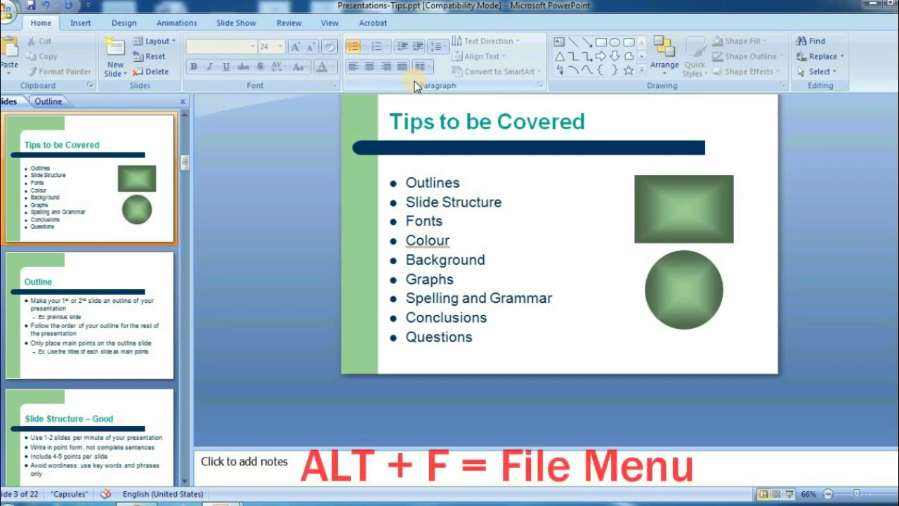
Step: Open and close the Office menu with Alt+F, then display the ribbon KeyTips with Alt
{"action": "key", "text": "alt+f"}
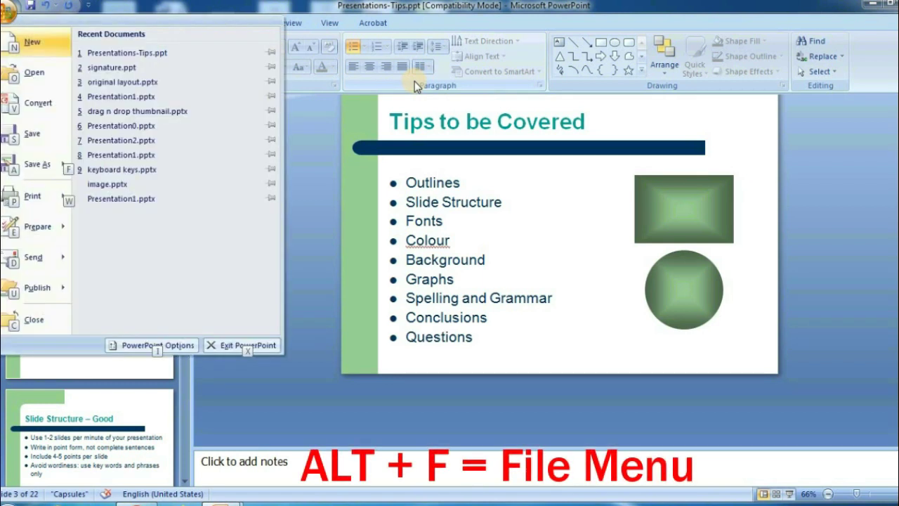
{"action": "key", "text": "Escape"}
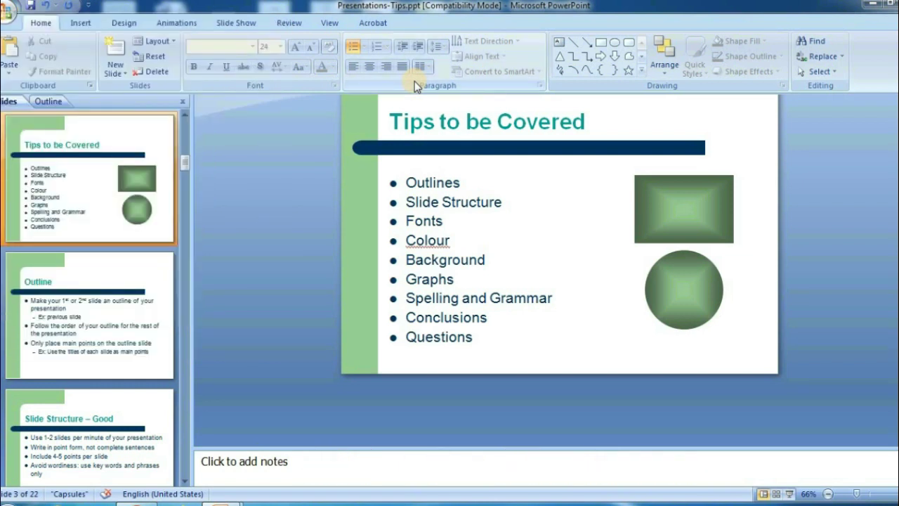
{"action": "key", "text": "alt"}
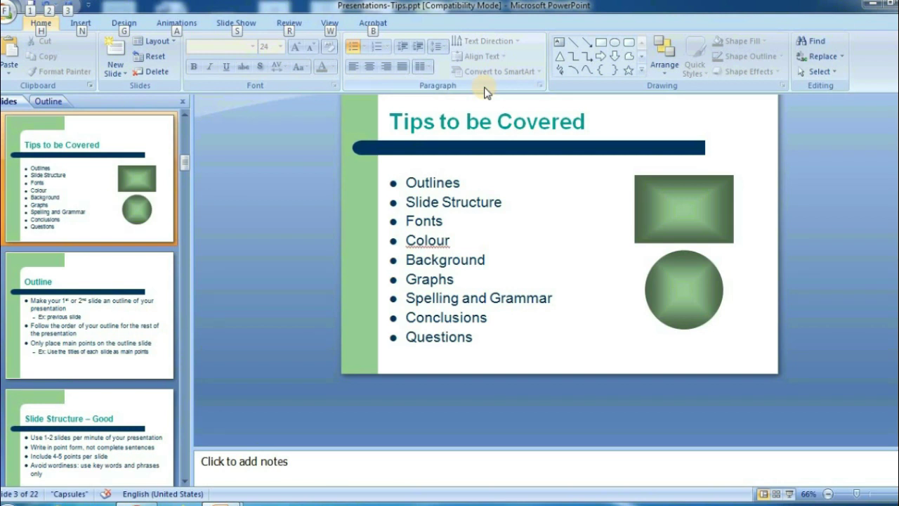
Step: Show the Insert tab KeyTips, dismiss them, then open the Clipboard pane with Alt, H, F, O
{"action": "key", "text": "n"}
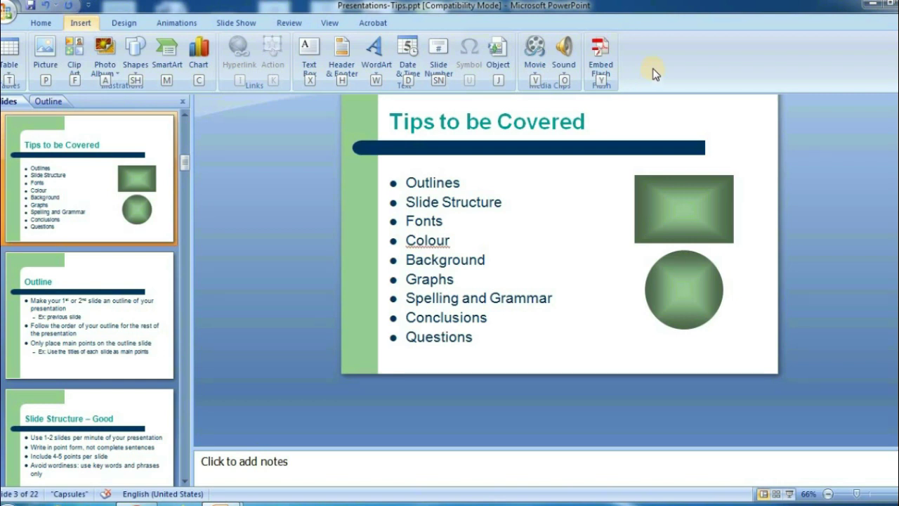
{"action": "left_click", "coordinate": [654, 74]}
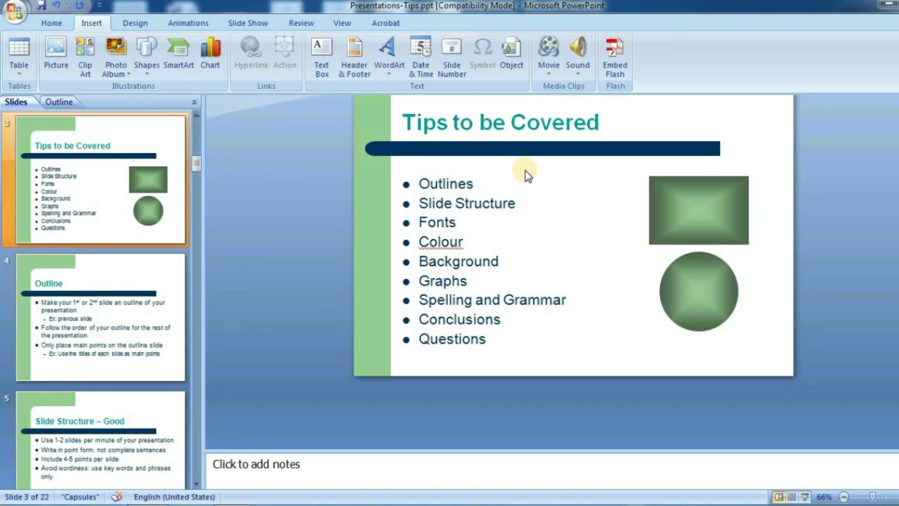
{"action": "key", "text": "alt"}
{"action": "key", "text": "h"}
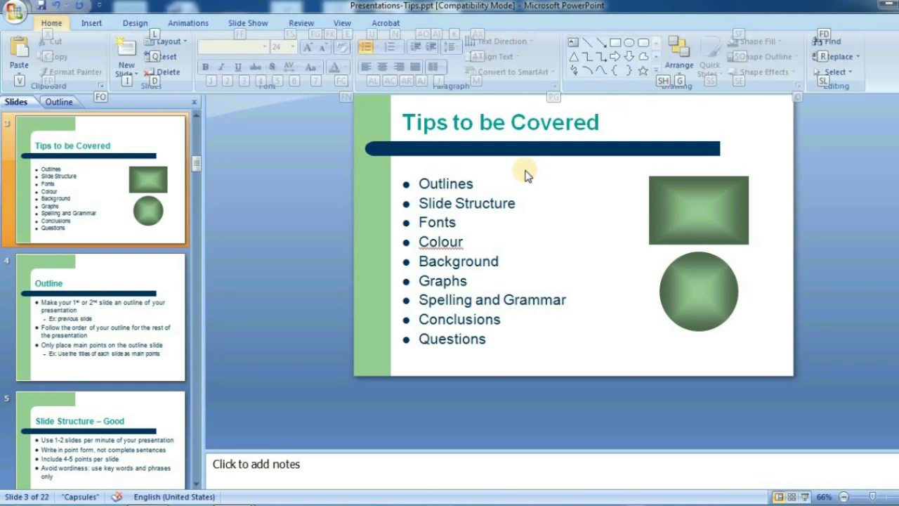
{"action": "key", "text": "f"}
{"action": "key", "text": "o"}
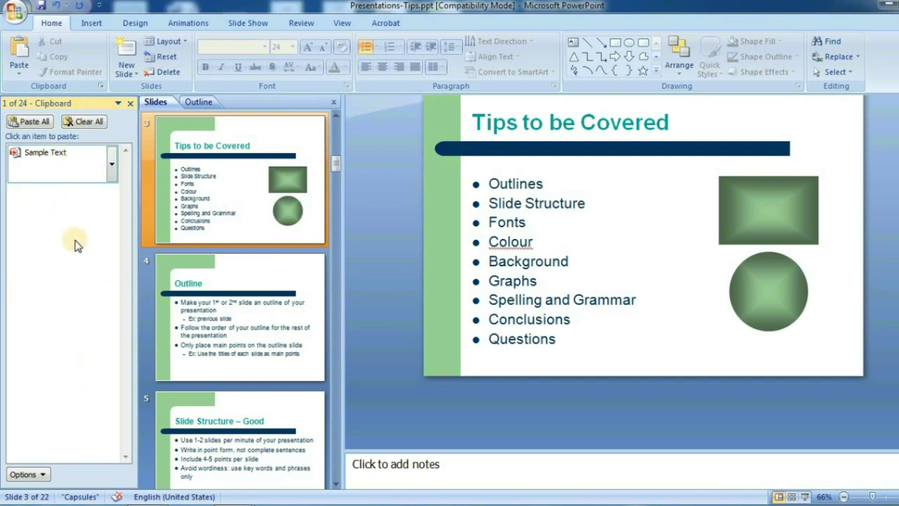
Step: Copy the green rectangle from slide 3 and slide 4's bullet text box to the clipboard
{"action": "left_click", "coordinate": [757, 220]}
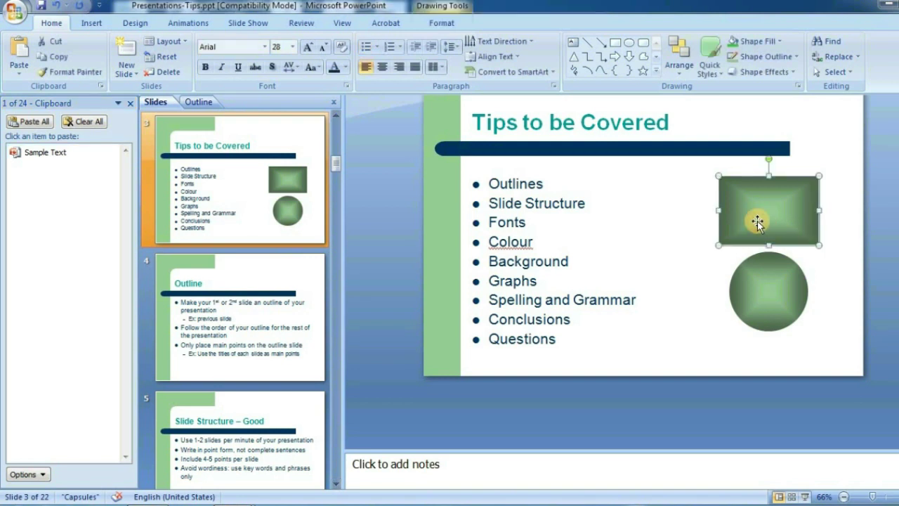
{"action": "key", "text": "ctrl+c"}
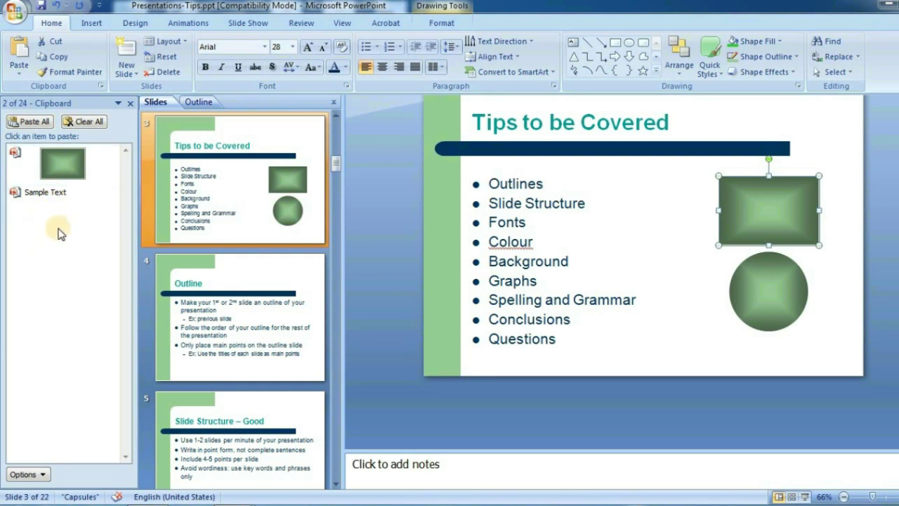
{"action": "left_click", "coordinate": [205, 309]}
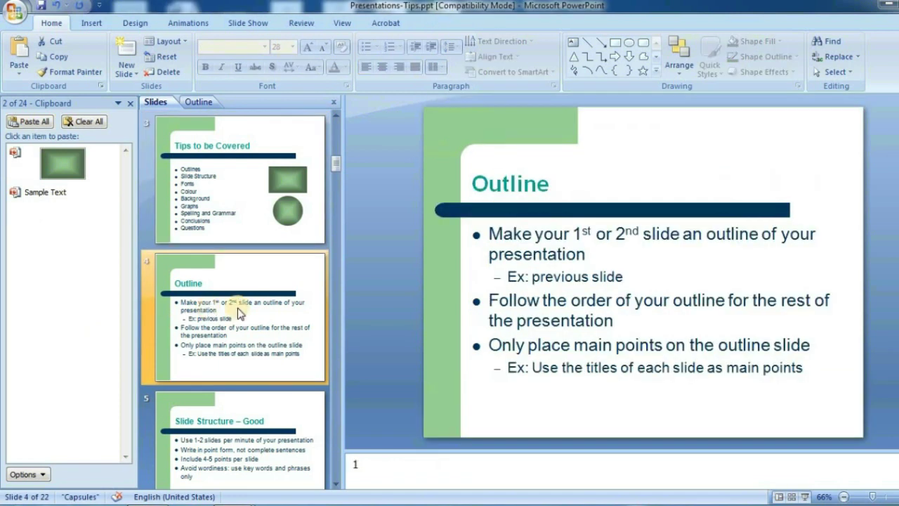
{"action": "left_click", "coordinate": [570, 303]}
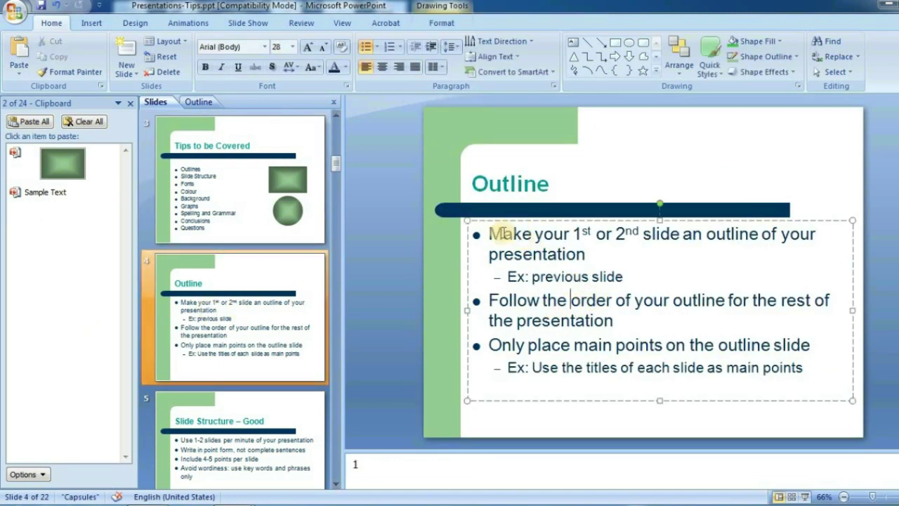
{"action": "left_click", "coordinate": [498, 224]}
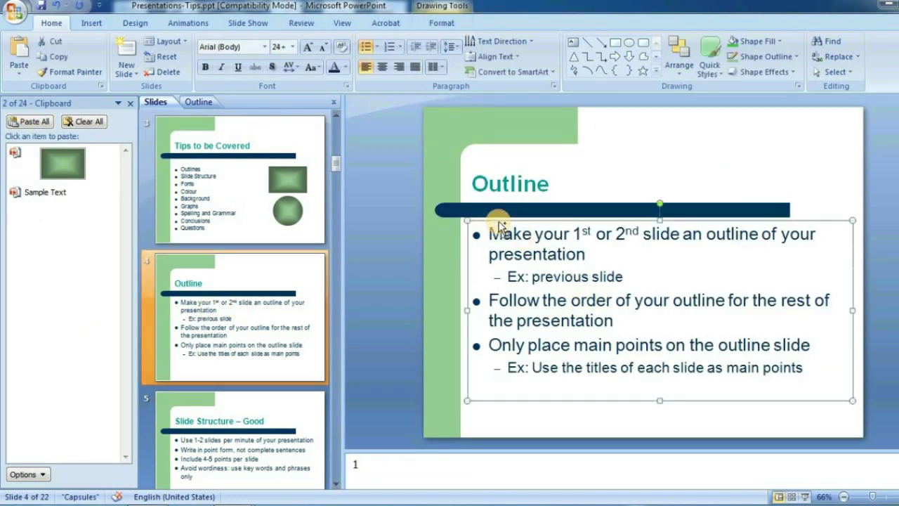
{"action": "key", "text": "ctrl+c"}
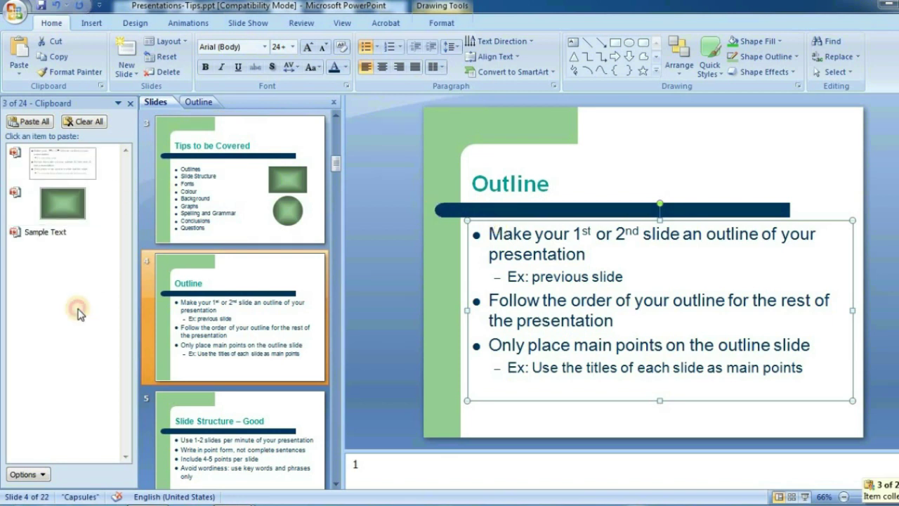
Step: Paste the rectangle onto slide 4 from the clipboard, delete it, and close the Clipboard pane
{"action": "left_click", "coordinate": [799, 145]}
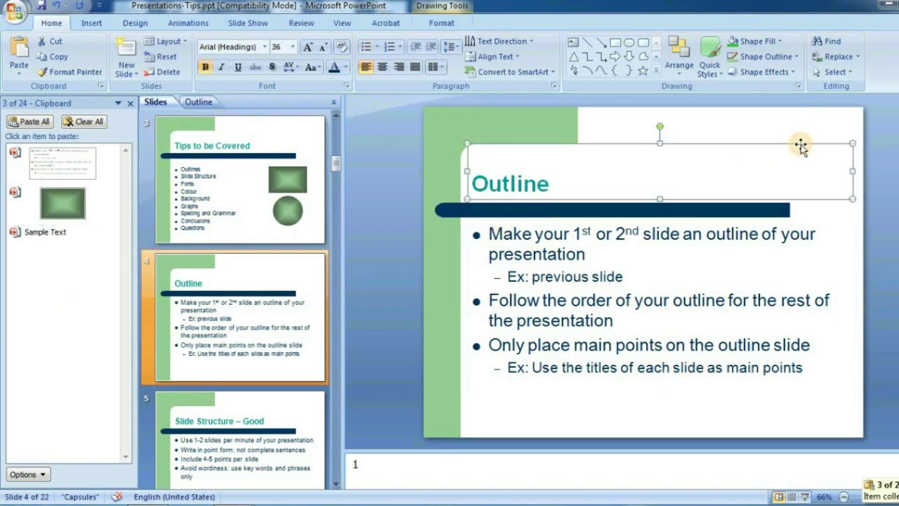
{"action": "left_click", "coordinate": [840, 260]}
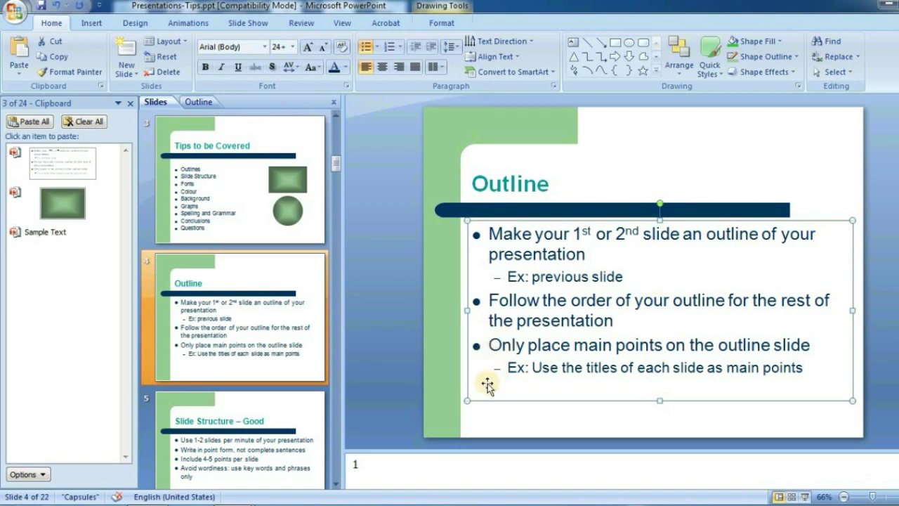
{"action": "left_click", "coordinate": [485, 418]}
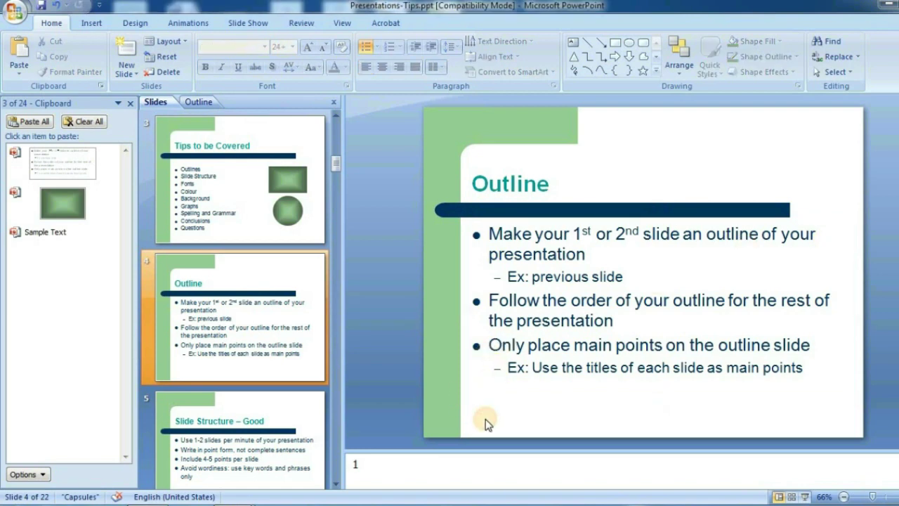
{"action": "left_click", "coordinate": [61, 205]}
{"action": "left_click", "coordinate": [794, 274]}
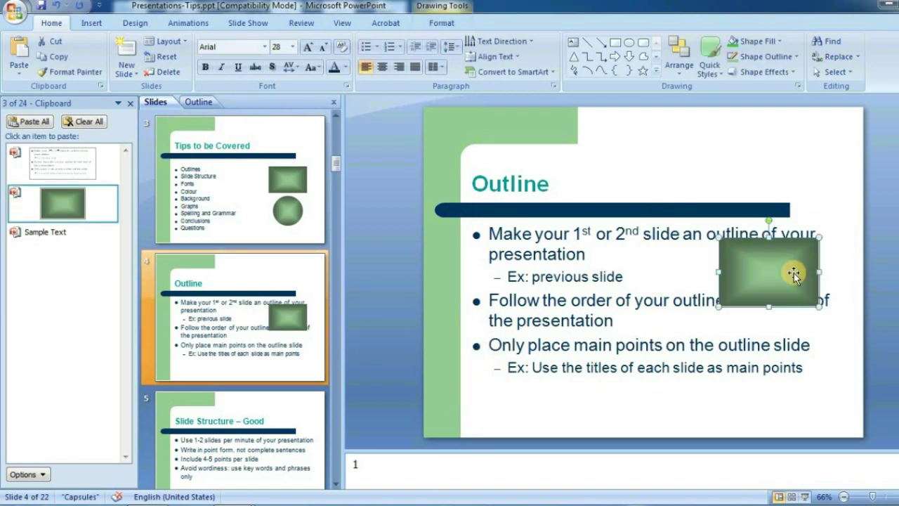
{"action": "key", "text": "Delete"}
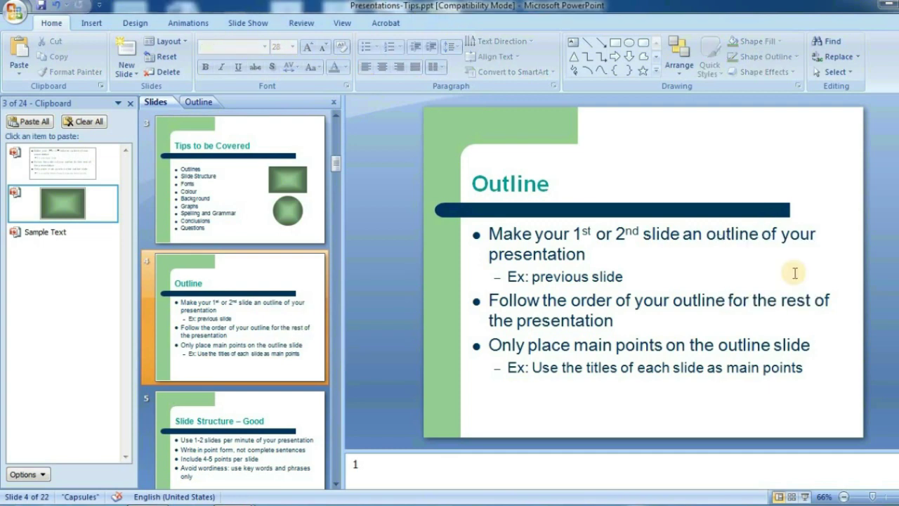
{"action": "left_click", "coordinate": [130, 103]}
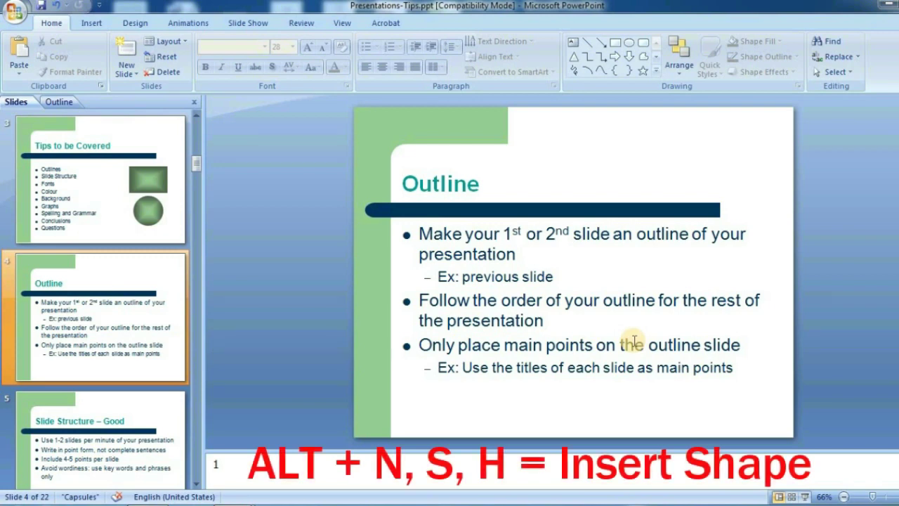
{"action": "key", "text": "alt"}
{"action": "key", "text": "n"}
{"action": "key", "text": "s"}
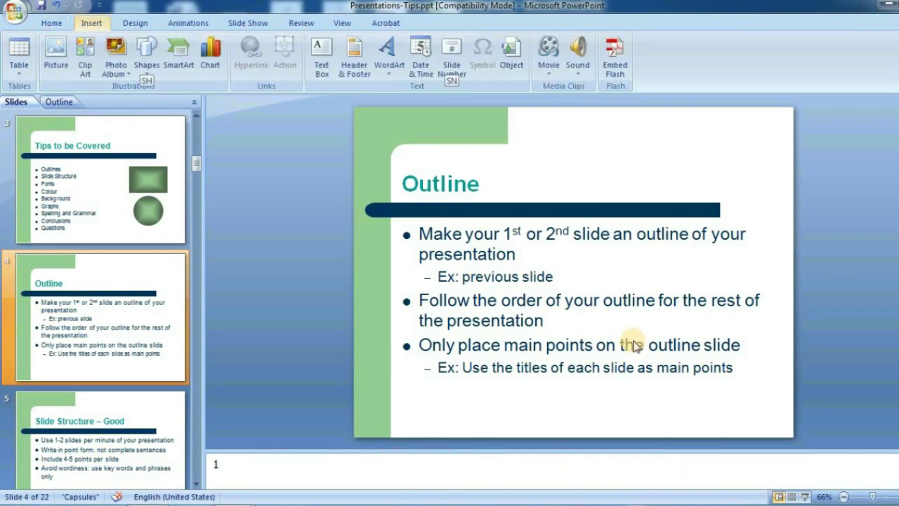
{"action": "key", "text": "h"}
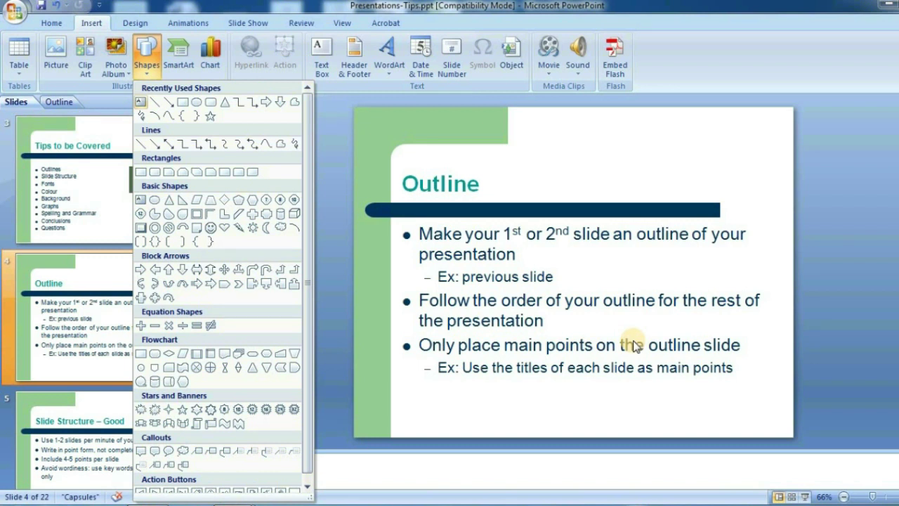
{"action": "key", "text": "Down"}
{"action": "key", "text": "Down"}
{"action": "key", "text": "Down"}
{"action": "key", "text": "Down"}
{"action": "key", "text": "Down"}
{"action": "key", "text": "Down"}
{"action": "key", "text": "Right"}
{"action": "key", "text": "Right"}
{"action": "key", "text": "Right"}
{"action": "key", "text": "Right"}
{"action": "key", "text": "Left"}
{"action": "key", "text": "Left"}
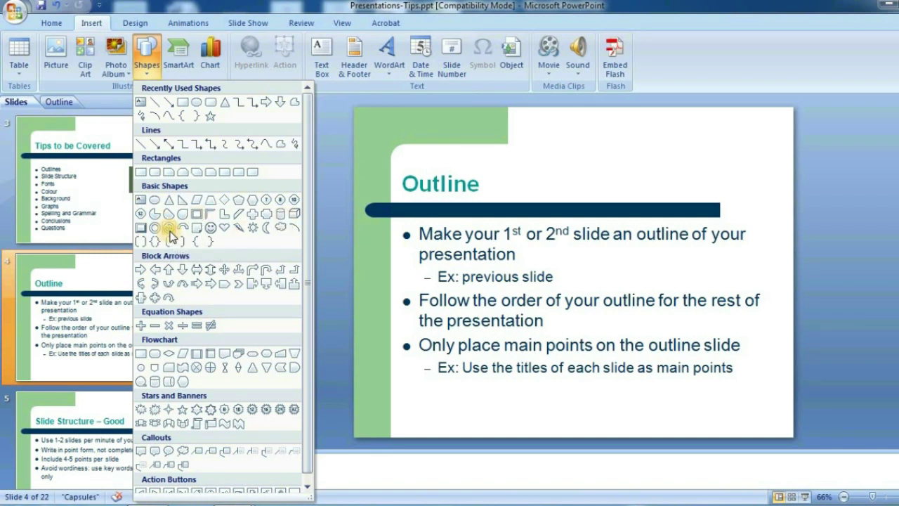
{"action": "left_click", "coordinate": [170, 229]}
{"action": "left_click", "coordinate": [628, 159]}
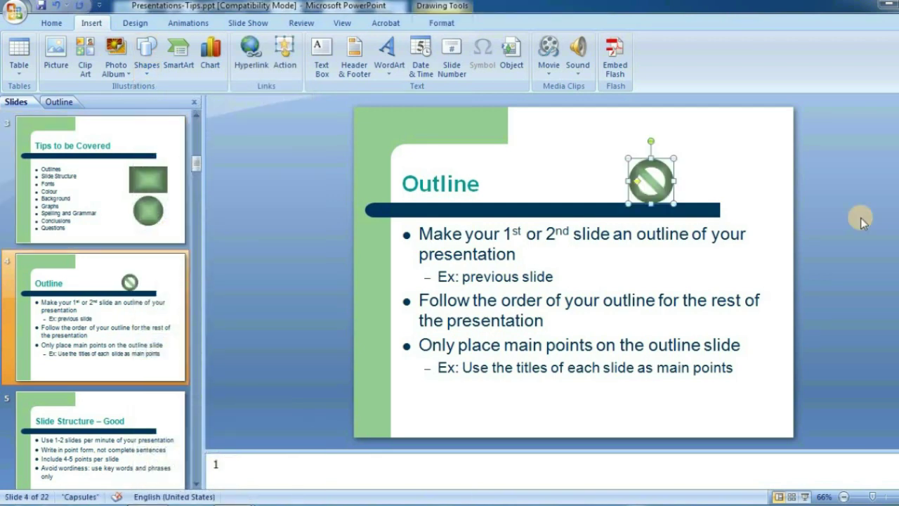
{"action": "key", "text": "Delete"}
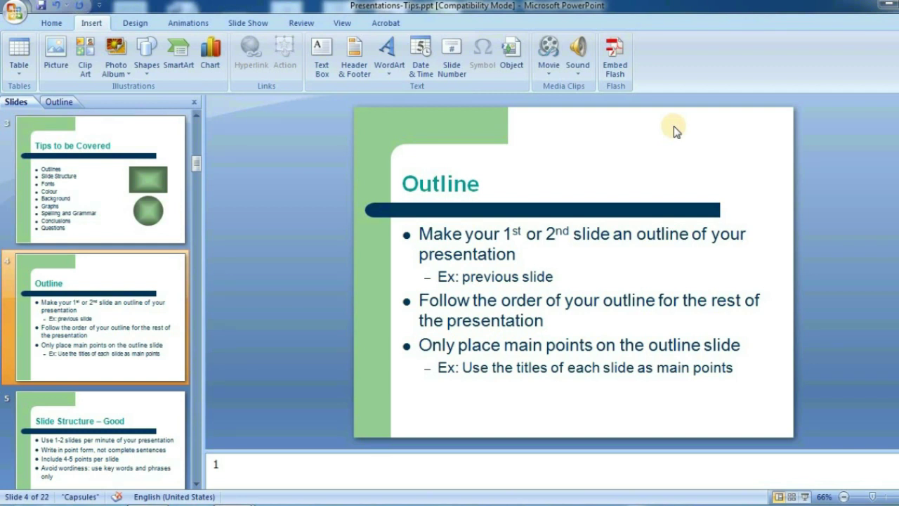
{"action": "key", "text": "alt"}
{"action": "key", "text": "n"}
{"action": "key", "text": "w"}
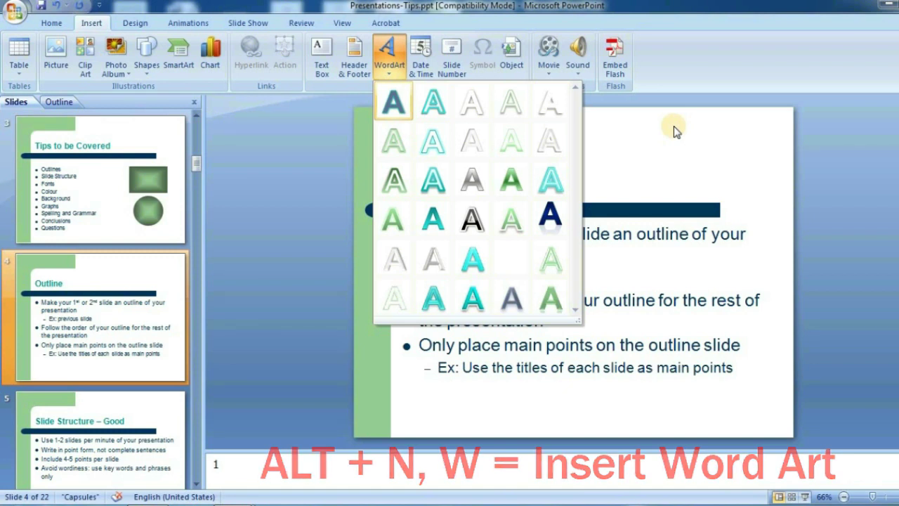
{"action": "key", "text": "Down"}
{"action": "key", "text": "Down"}
{"action": "key", "text": "Right"}
{"action": "key", "text": "Down"}
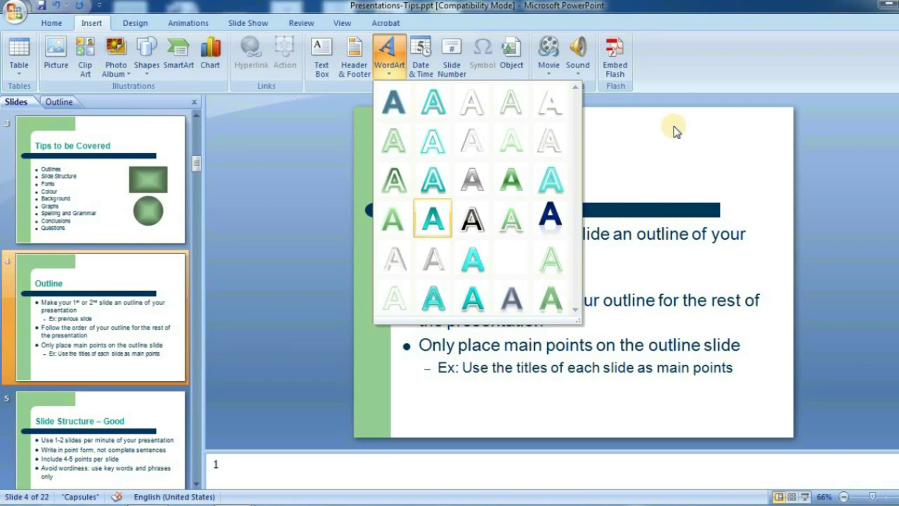
{"action": "key", "text": "Right"}
{"action": "key", "text": "Right"}
{"action": "key", "text": "Right"}
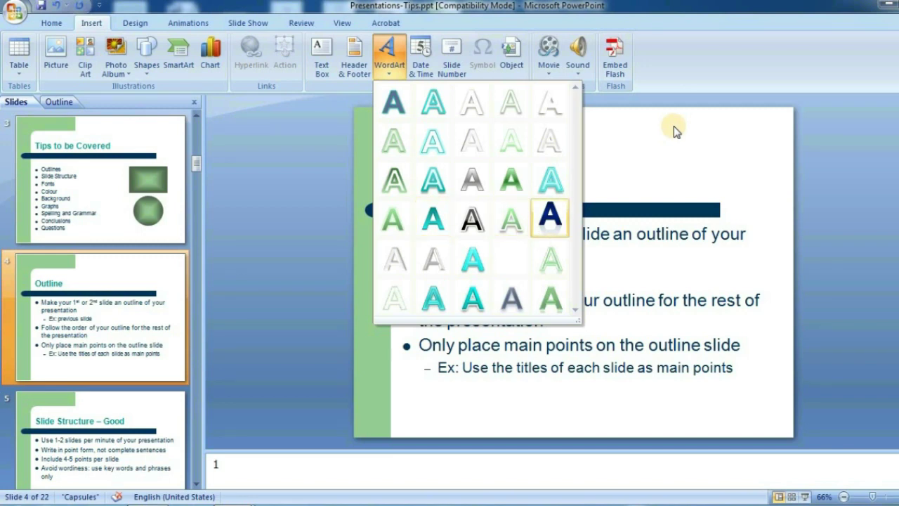
{"action": "key", "text": "Return"}
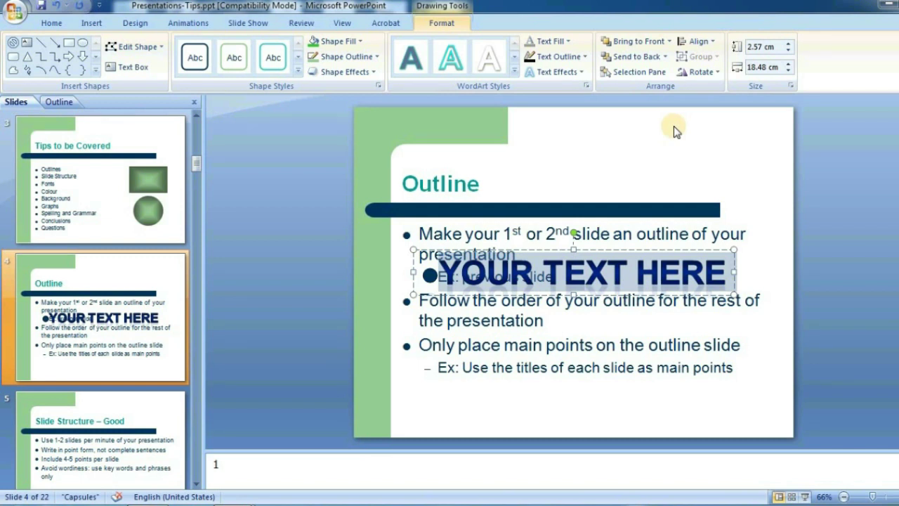
{"action": "type", "text": "S"}
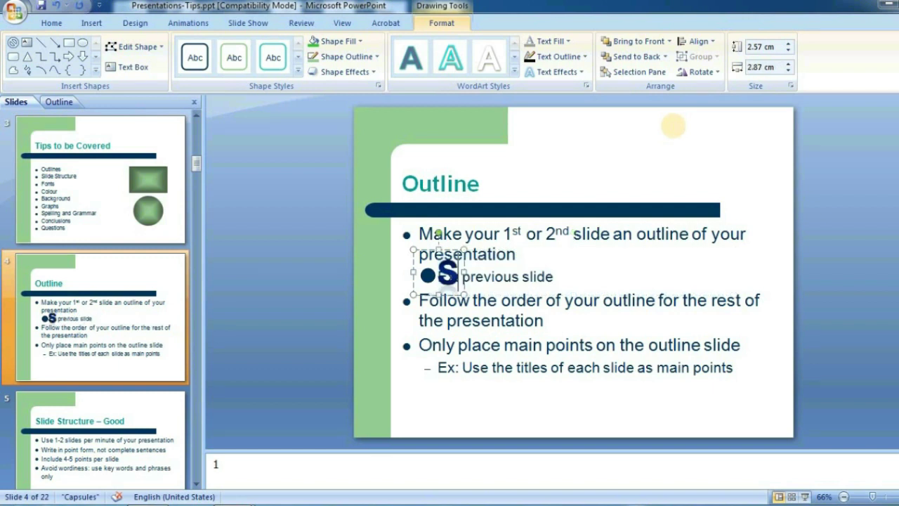
{"action": "type", "text": "IMPUTR"}
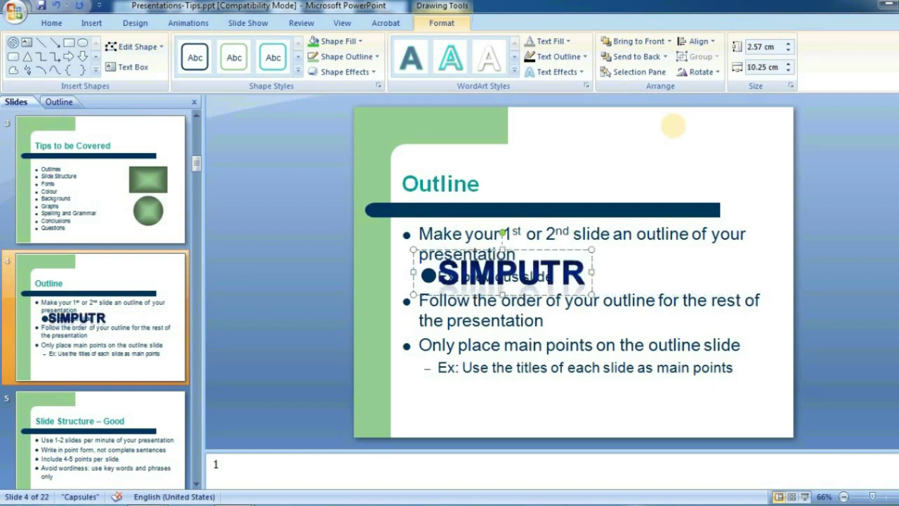
{"action": "type", "text": "ONIX"}
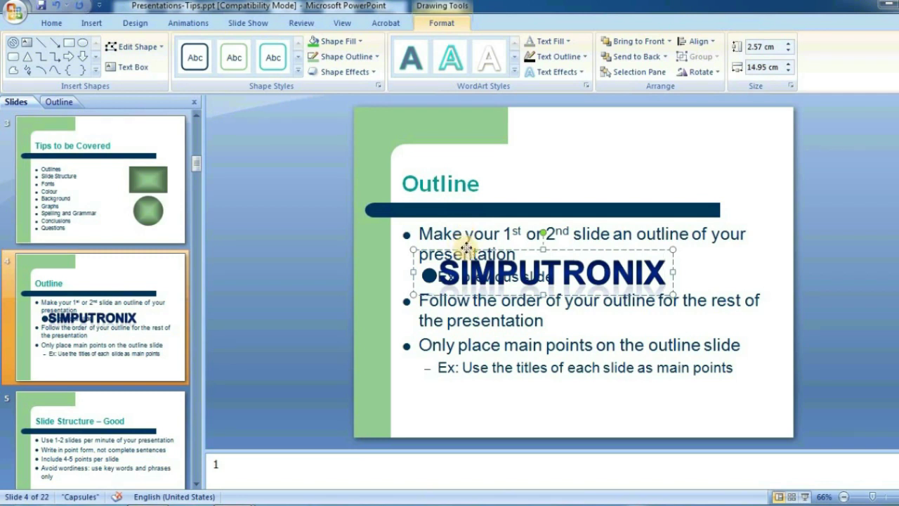
{"action": "left_click", "coordinate": [515, 249]}
{"action": "left_click_drag", "start_coordinate": [515, 249], "coordinate": [602, 124]}
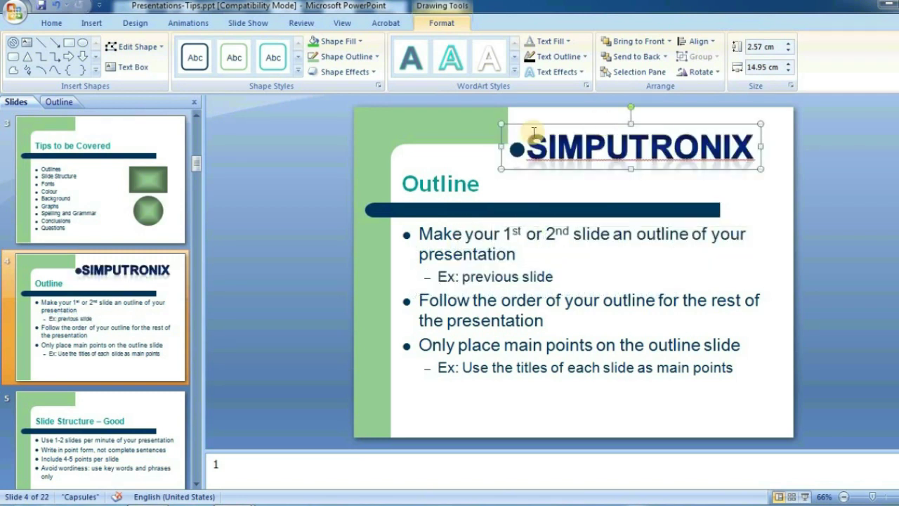
{"action": "key", "text": "Delete"}
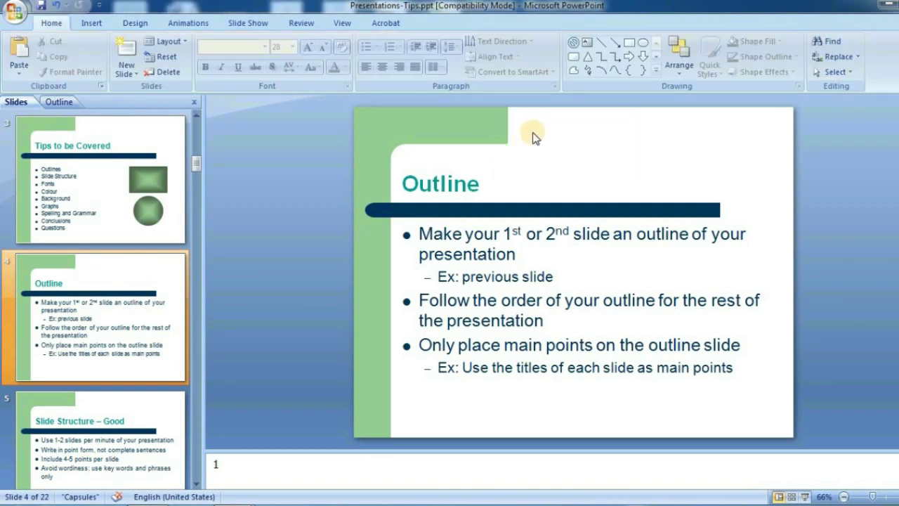
Step: Open the Zoom dialog with Alt, W, Q and close it, leaving the zoom at 66%
{"action": "key", "text": "alt"}
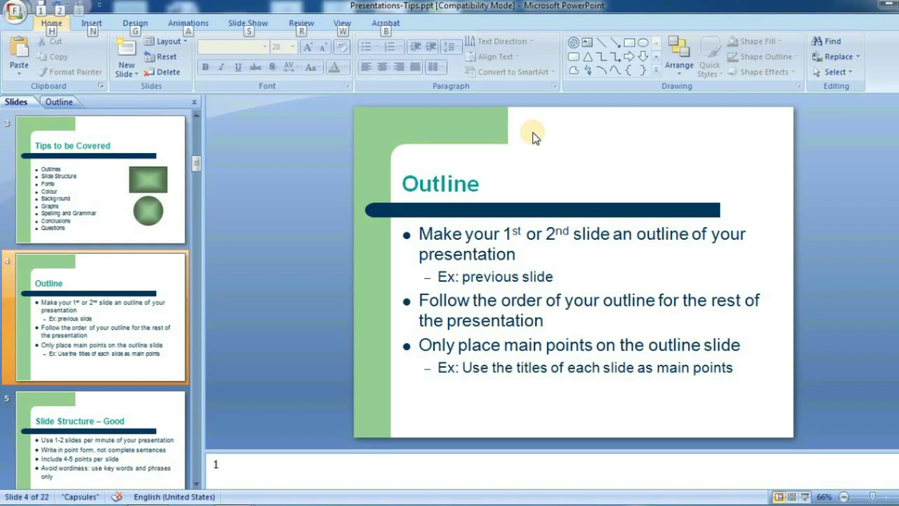
{"action": "key", "text": "w"}
{"action": "key", "text": "q"}
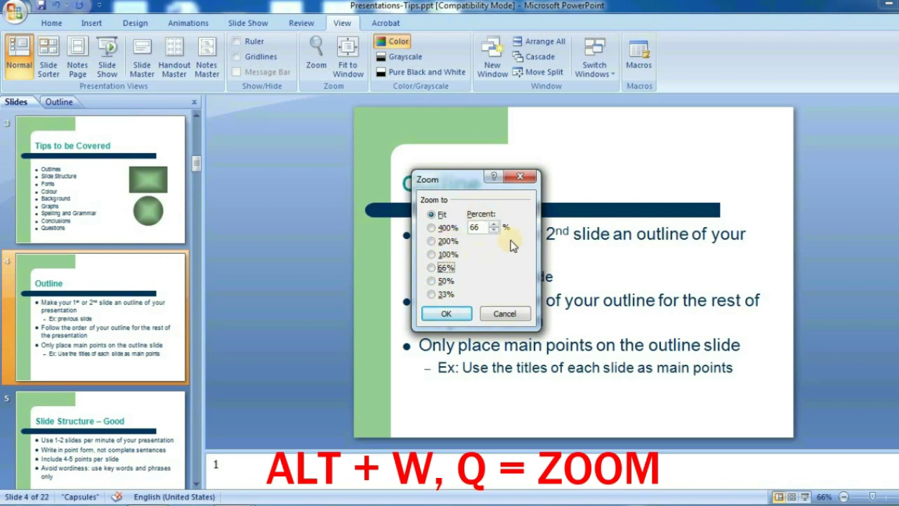
{"action": "key", "text": "Escape"}
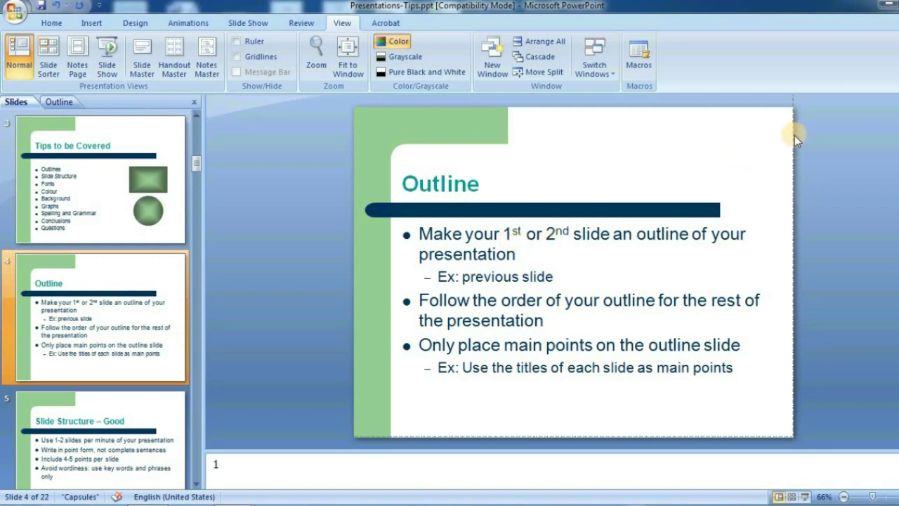
Step: Drag the guides into the slide, then snap slide 3's rectangle and circle side by side along them
{"action": "left_click_drag", "start_coordinate": [792, 138], "coordinate": [573, 144]}
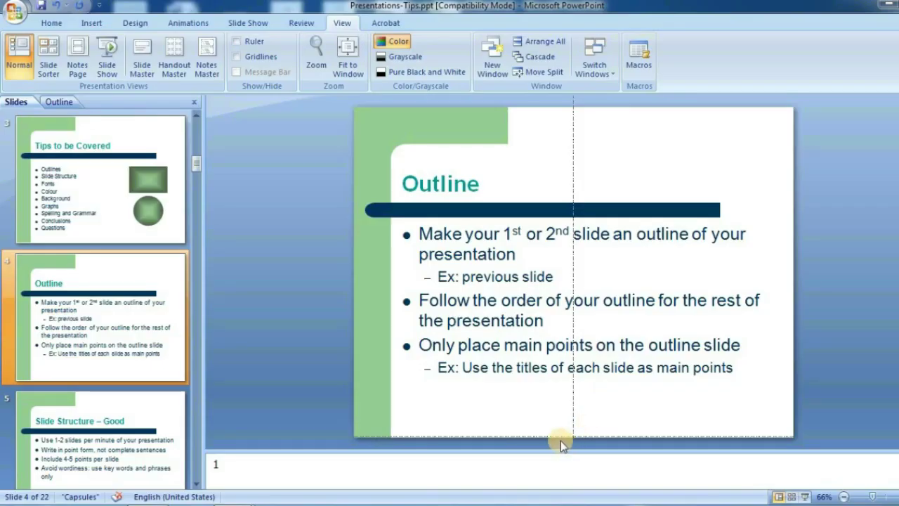
{"action": "left_click_drag", "start_coordinate": [555, 436], "coordinate": [547, 223]}
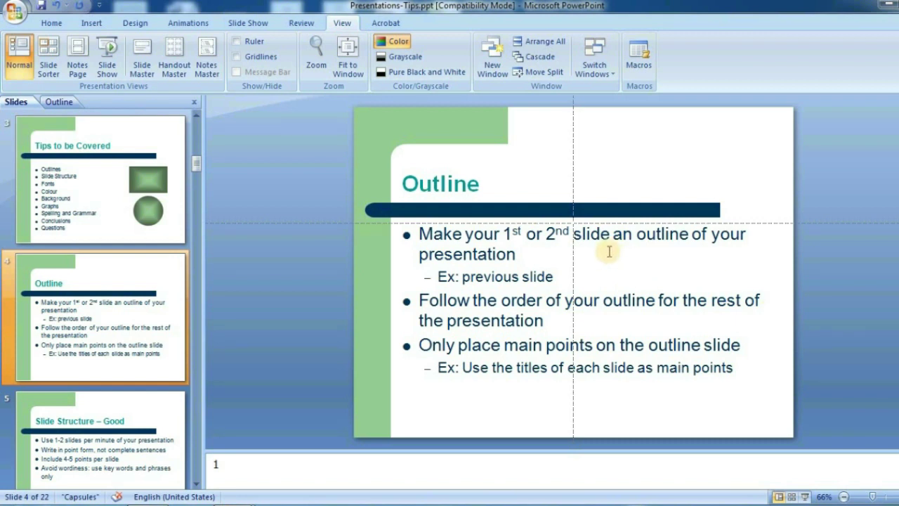
{"action": "left_click", "coordinate": [88, 193]}
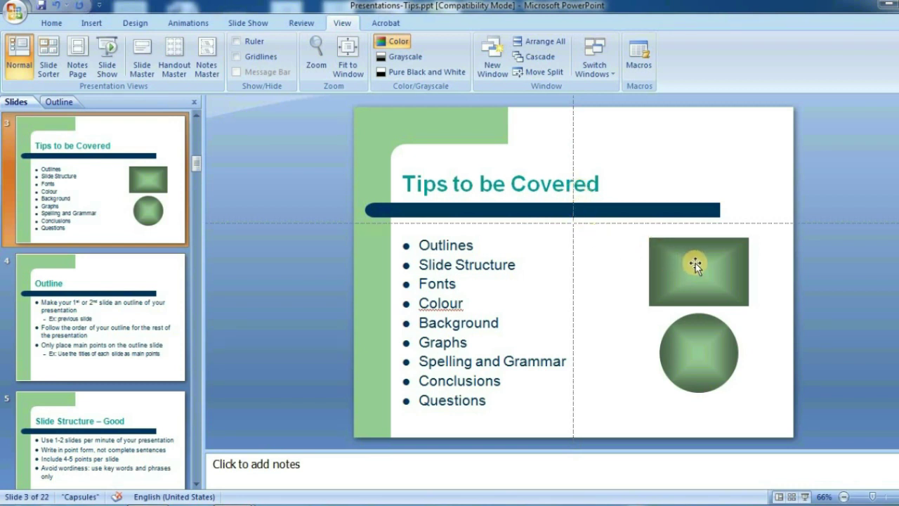
{"action": "left_click_drag", "start_coordinate": [694, 264], "coordinate": [623, 251]}
{"action": "left_click_drag", "start_coordinate": [698, 347], "coordinate": [623, 333]}
{"action": "left_click_drag", "start_coordinate": [622, 333], "coordinate": [733, 256]}
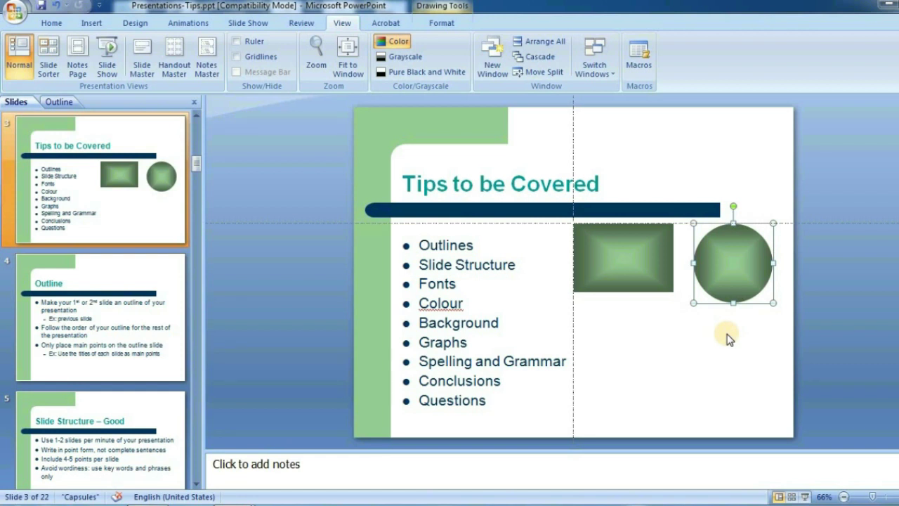
Step: Hide the drawing guides with Alt+F9 and show the Outline tab beside slide 3
{"action": "key", "text": "alt+F9"}
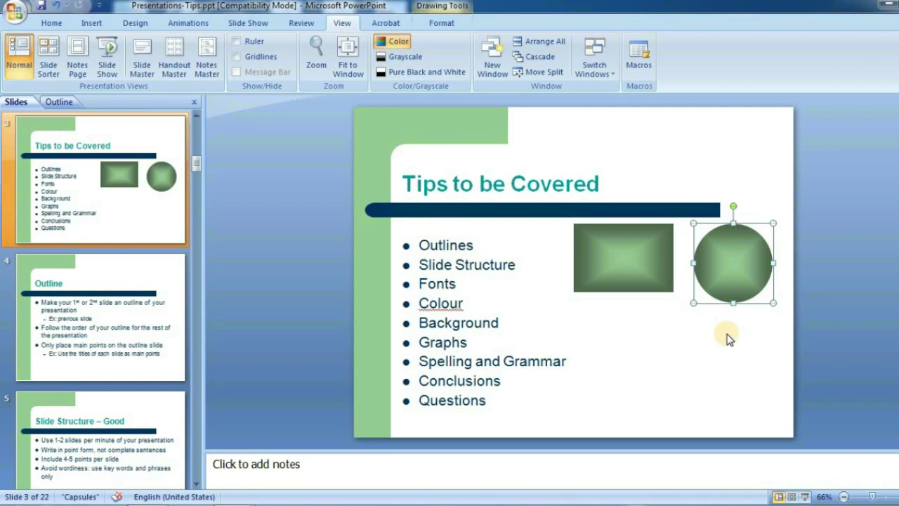
{"action": "key", "text": "ctrl+shift+Tab"}
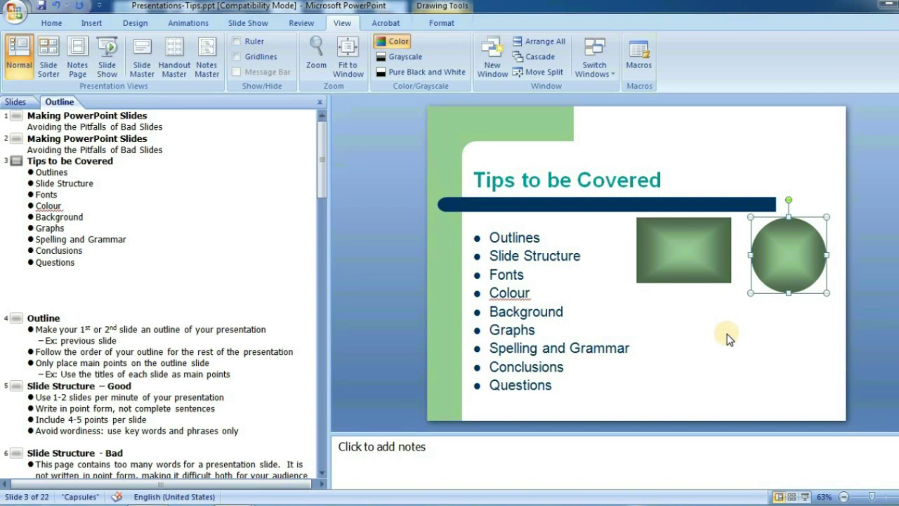
Step: Promote the Fonts bullet to its own slide, then demote it back under Tips to be Covered
{"action": "left_click", "coordinate": [49, 169]}
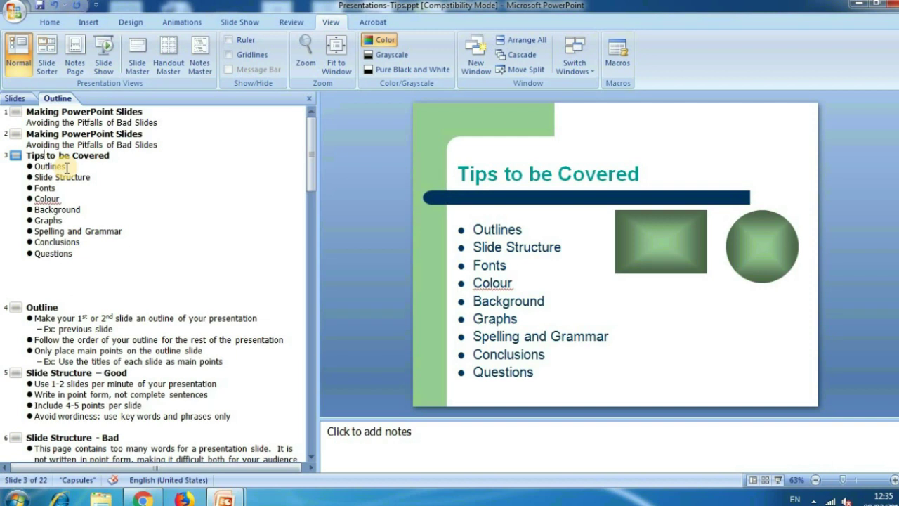
{"action": "left_click", "coordinate": [49, 187]}
{"action": "key", "text": "alt+shift+Left"}
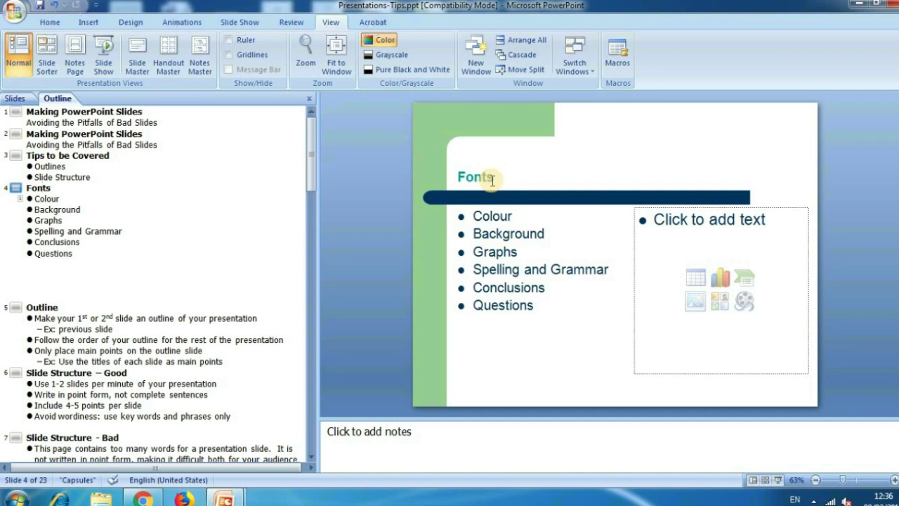
{"action": "key", "text": "alt+shift+Right"}
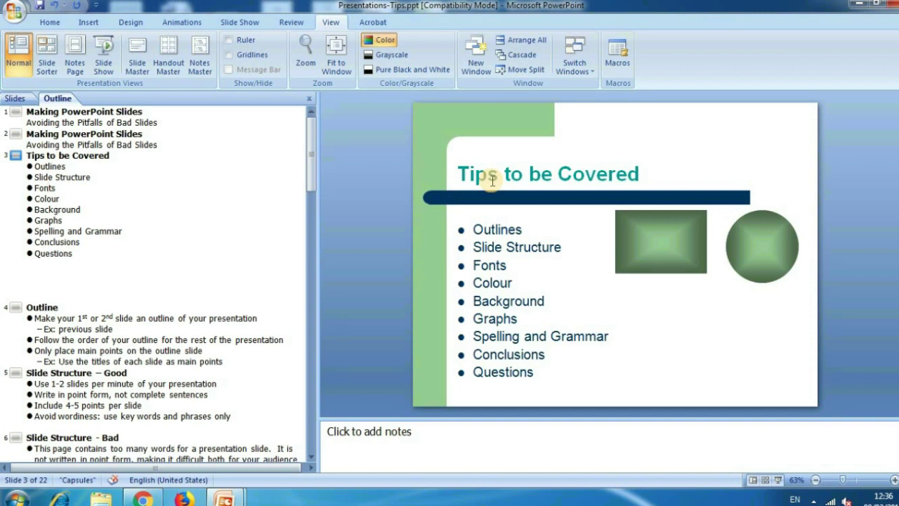
Step: Select the word Fonts in the outline, then place the caret in Spelling and Grammar
{"action": "key", "text": "ctrl+Left"}
{"action": "key", "text": "ctrl+shift+Right"}
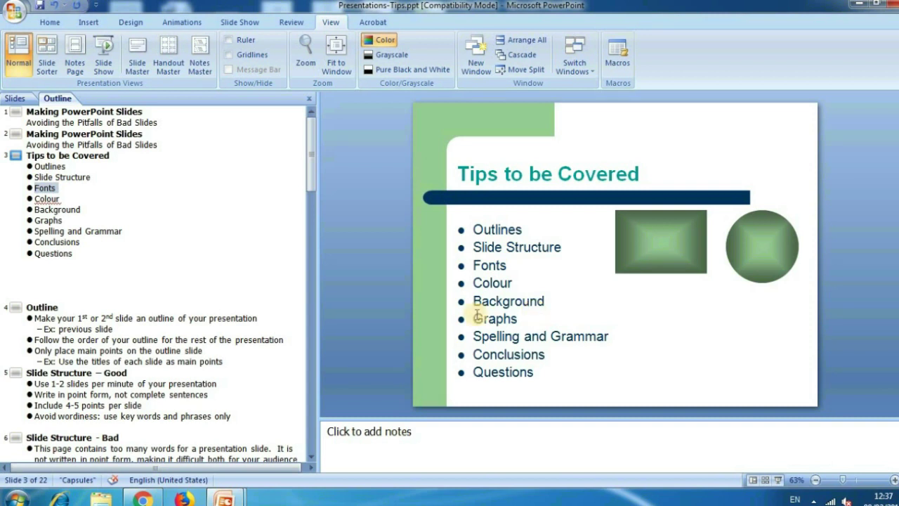
{"action": "left_click", "coordinate": [192, 286]}
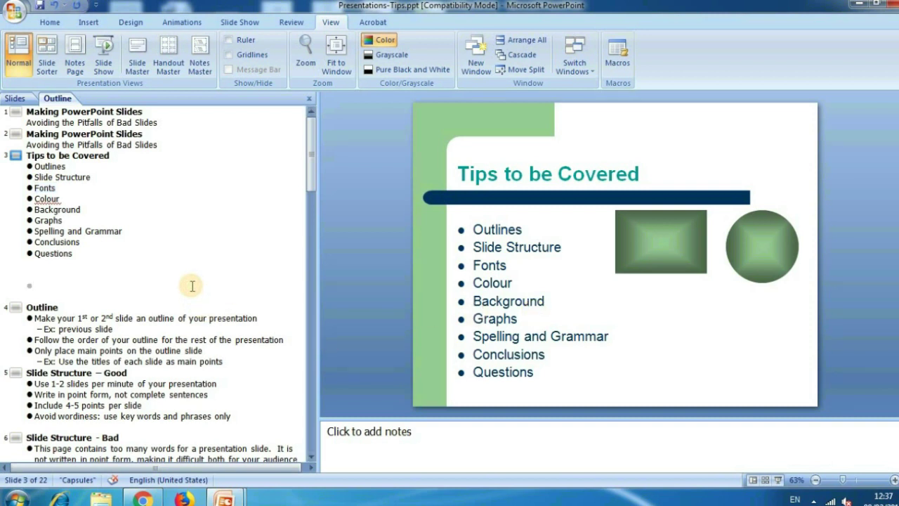
{"action": "left_click", "coordinate": [114, 232]}
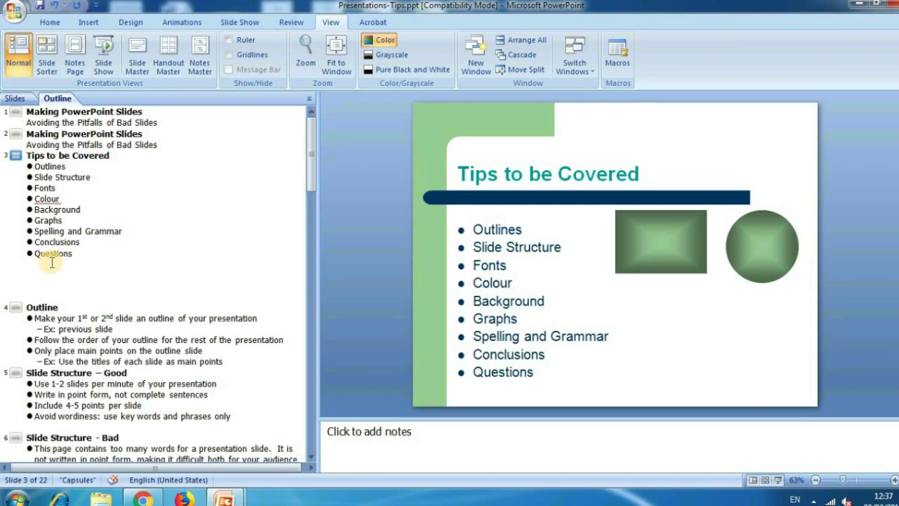
Step: Collapse the outline to slide titles only, then expand it to show all body text
{"action": "key", "text": "alt+shift+1"}
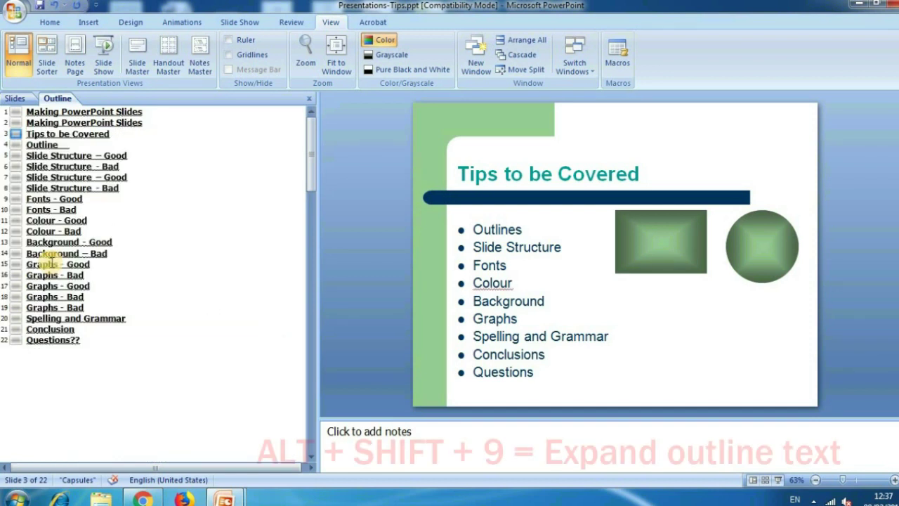
{"action": "key", "text": "alt+space"}
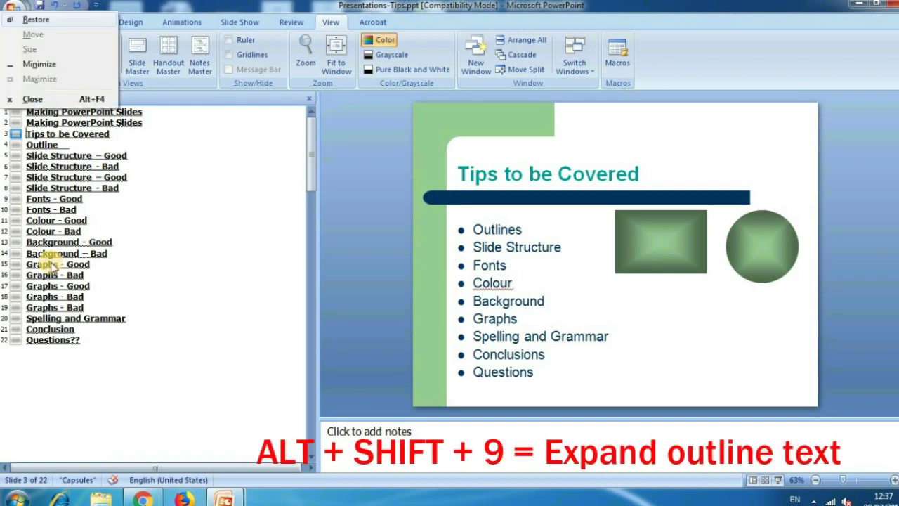
{"action": "key", "text": "Escape"}
{"action": "key", "text": "alt+shift+9"}
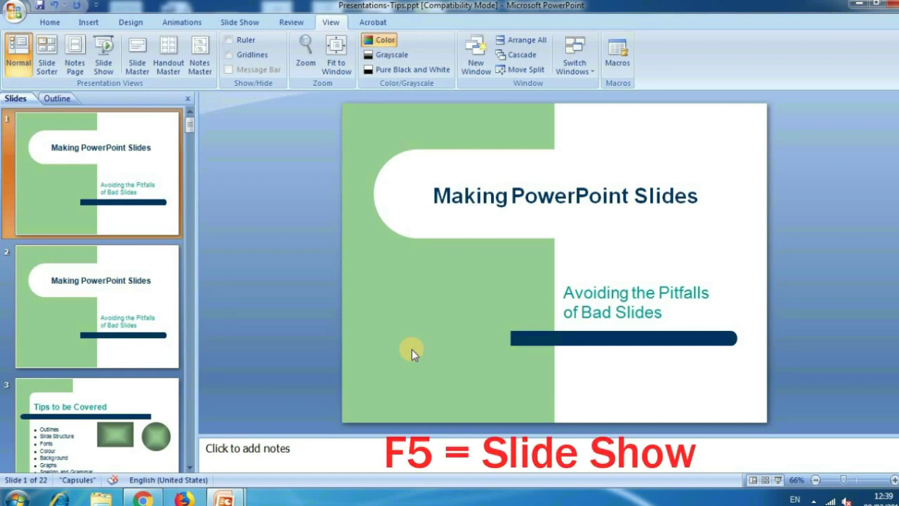
Step: Start the show from slide 1 and step ahead to Slide Structure - Bad, then back one
{"action": "key", "text": "F5"}
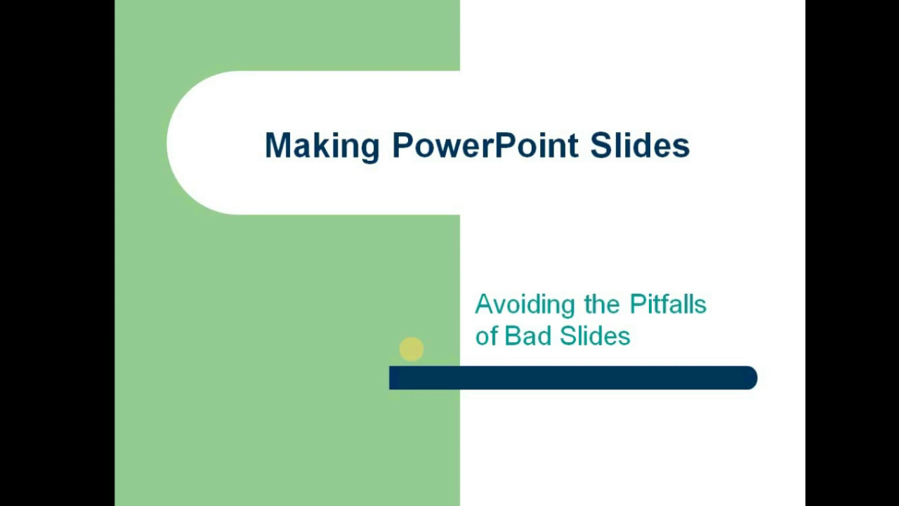
{"action": "key", "text": "n"}
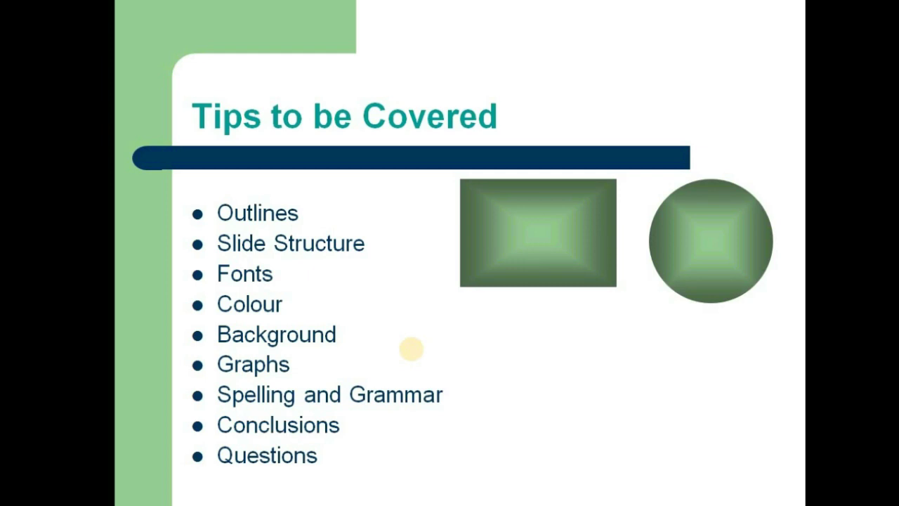
{"action": "key", "text": "n"}
{"action": "key", "text": "n"}
{"action": "key", "text": "n"}
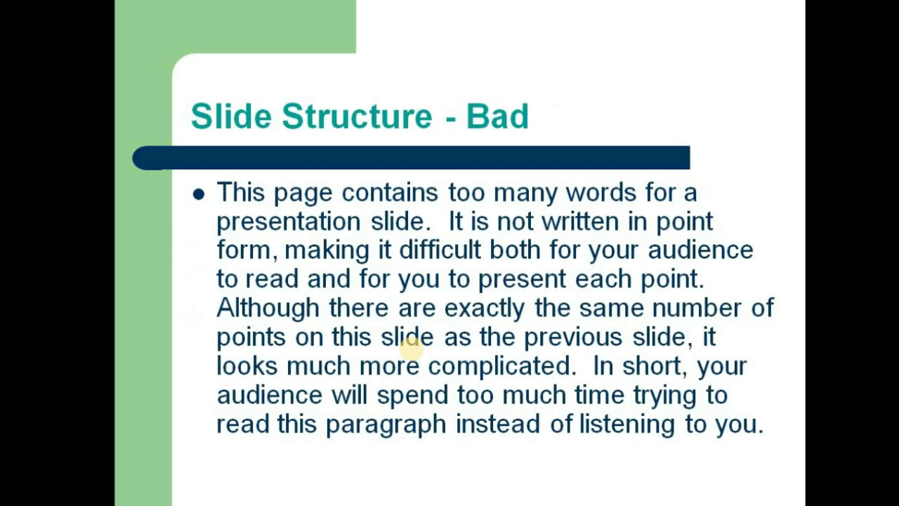
{"action": "key", "text": "p"}
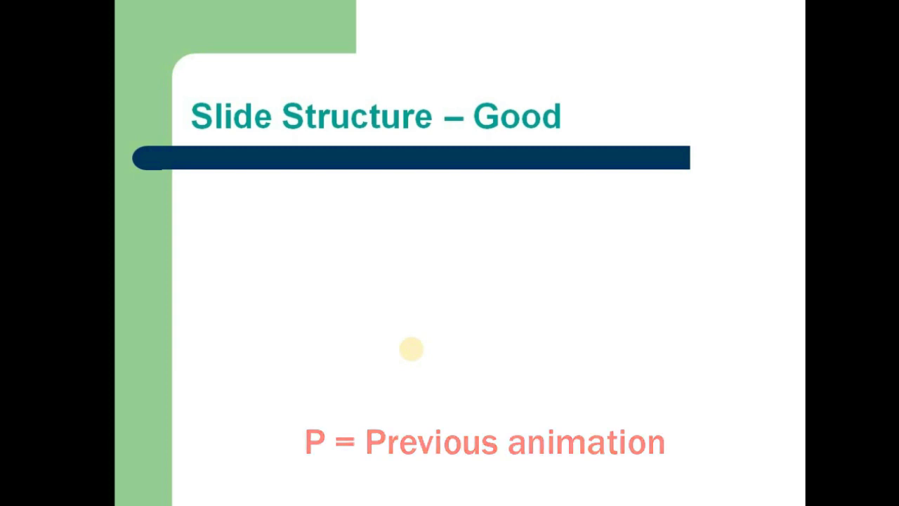
Step: Reveal the four bullets, step back to Tips to be Covered, then jump forward to Fonts - Bad
{"action": "key", "text": "n"}
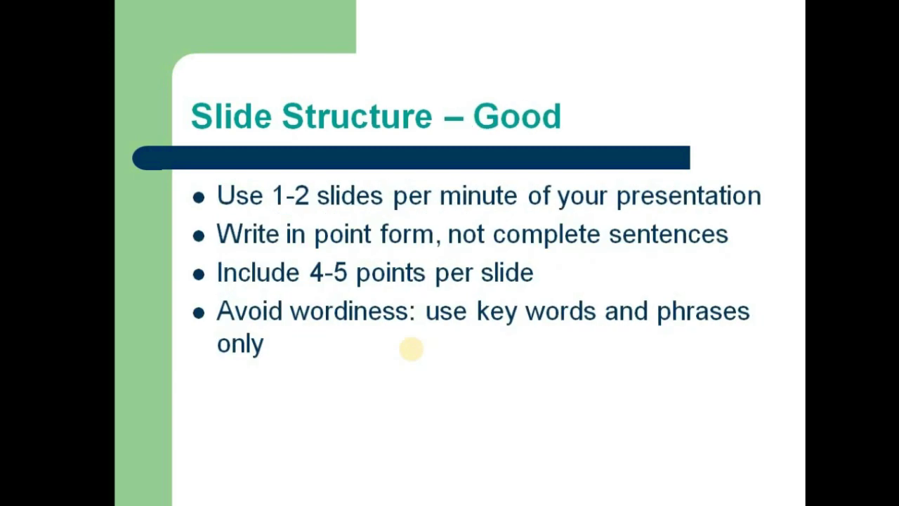
{"action": "key", "text": "p"}
{"action": "key", "text": "p"}
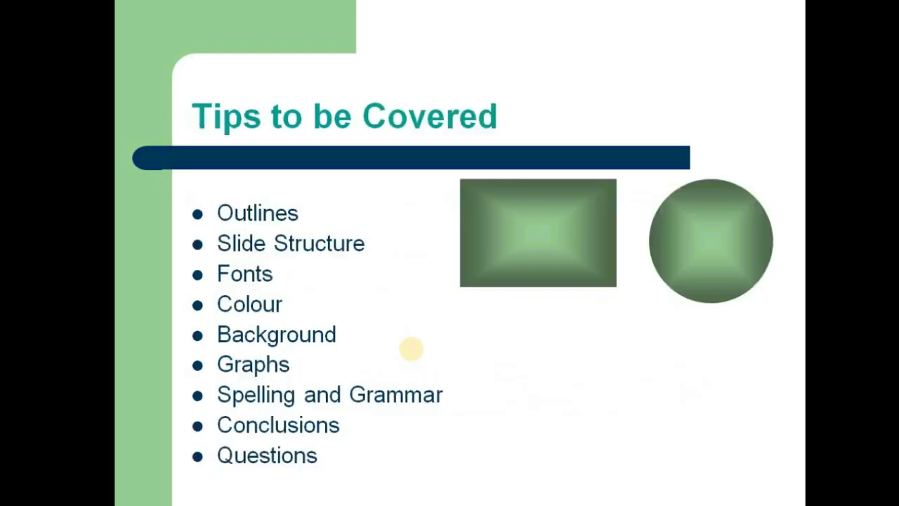
{"action": "key", "text": "p"}
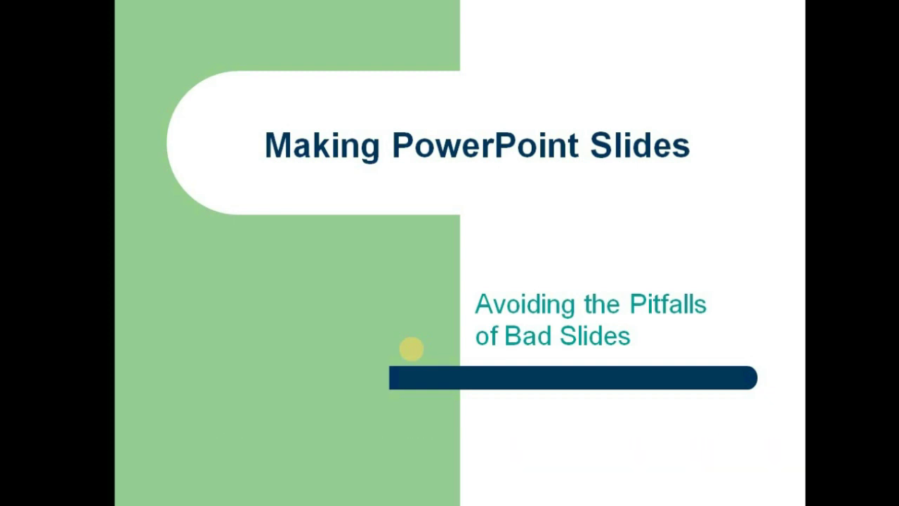
{"action": "key", "text": "Return"}
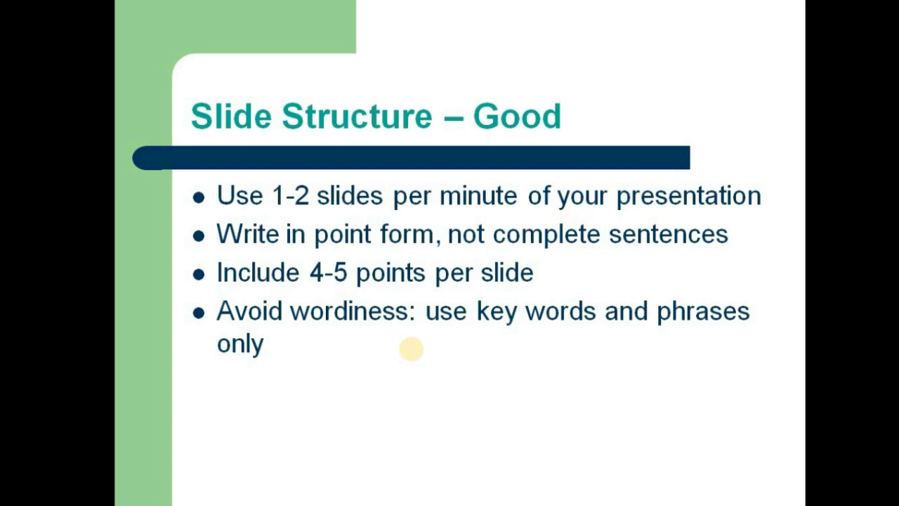
{"action": "key", "text": "Return"}
{"action": "key", "text": "Return"}
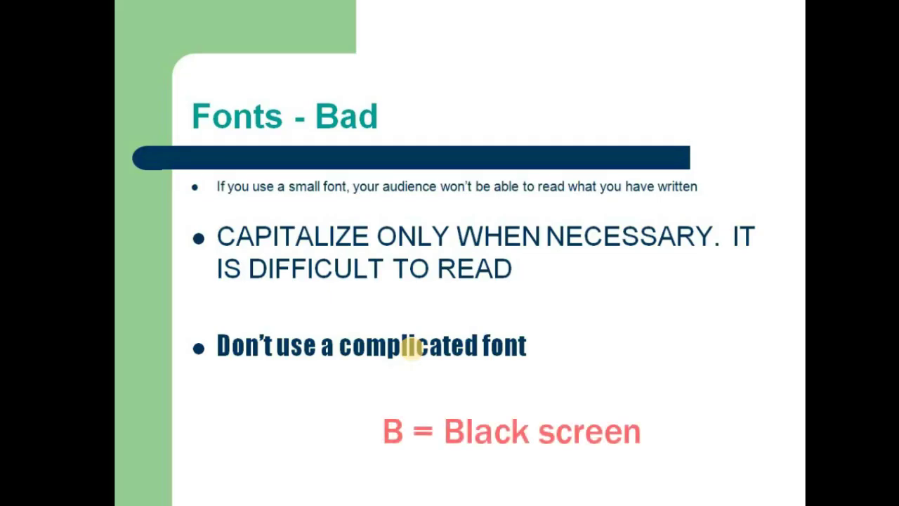
Step: Black out the Fonts - Bad slide and restore it, twice
{"action": "key", "text": "b"}
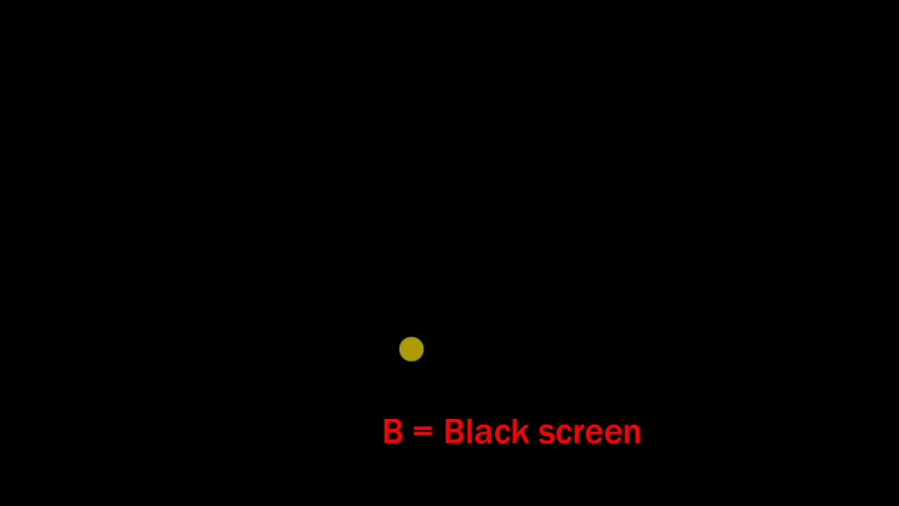
{"action": "key", "text": "b"}
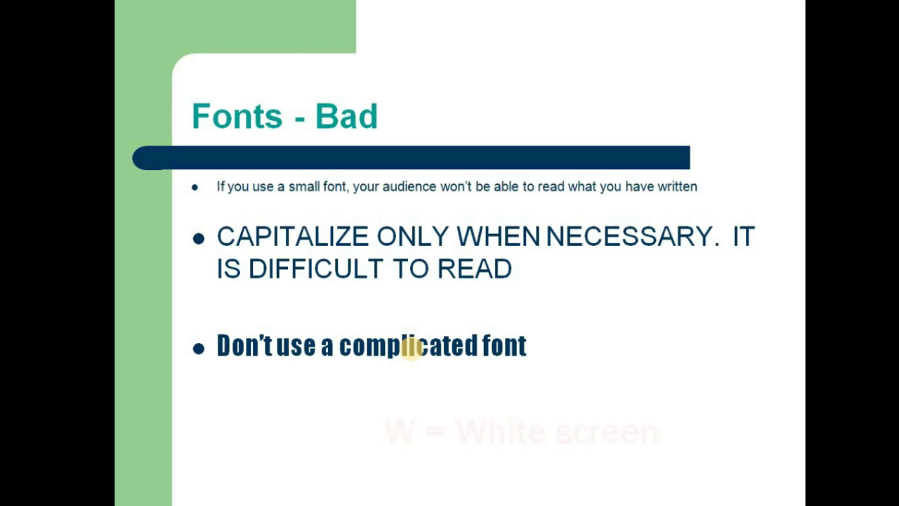
{"action": "key", "text": "b"}
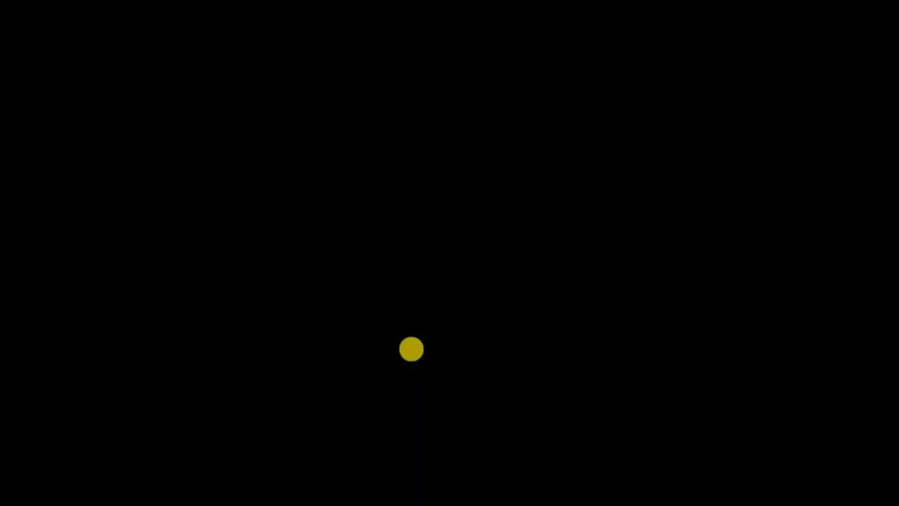
{"action": "key", "text": "b"}
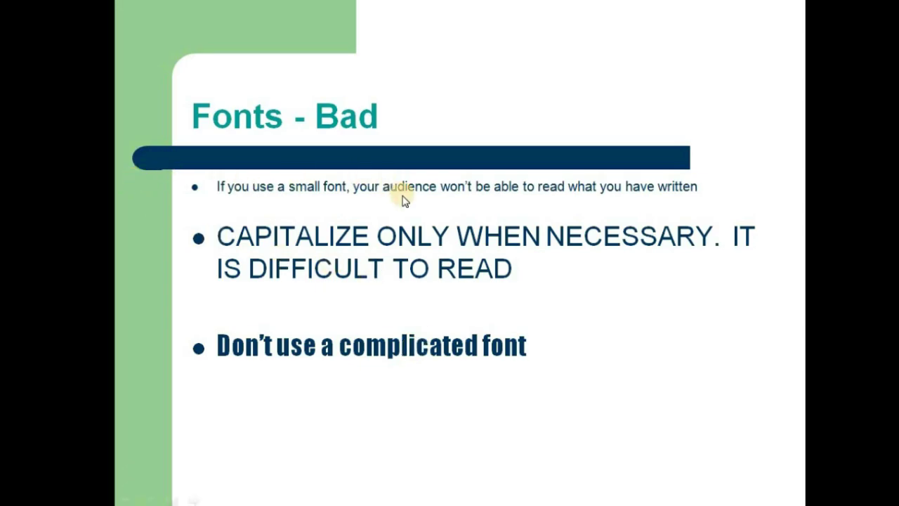
Step: Advance past Background - Bad to the Graphs slide, then end the show
{"action": "key", "text": "Right"}
{"action": "key", "text": "Right"}
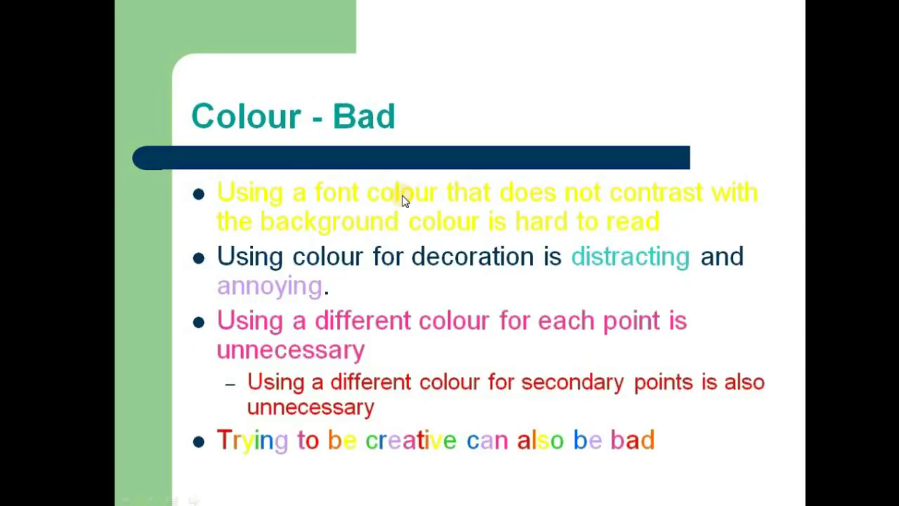
{"action": "key", "text": "Right"}
{"action": "key", "text": "Right"}
{"action": "key", "text": "Right"}
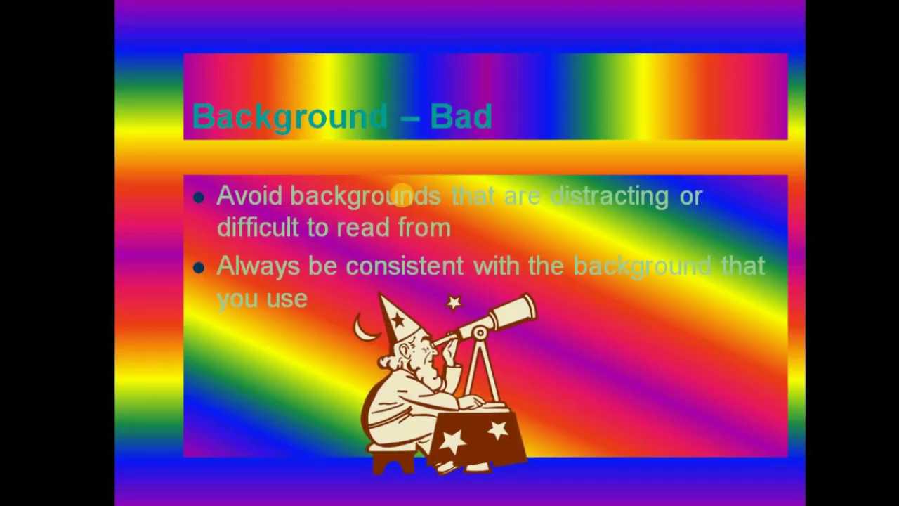
{"action": "key", "text": "Right"}
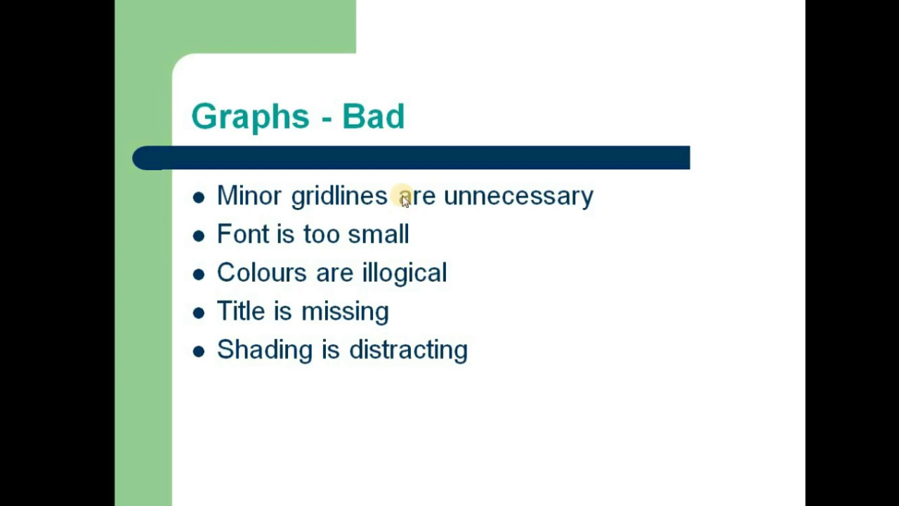
{"action": "key", "text": "Escape"}
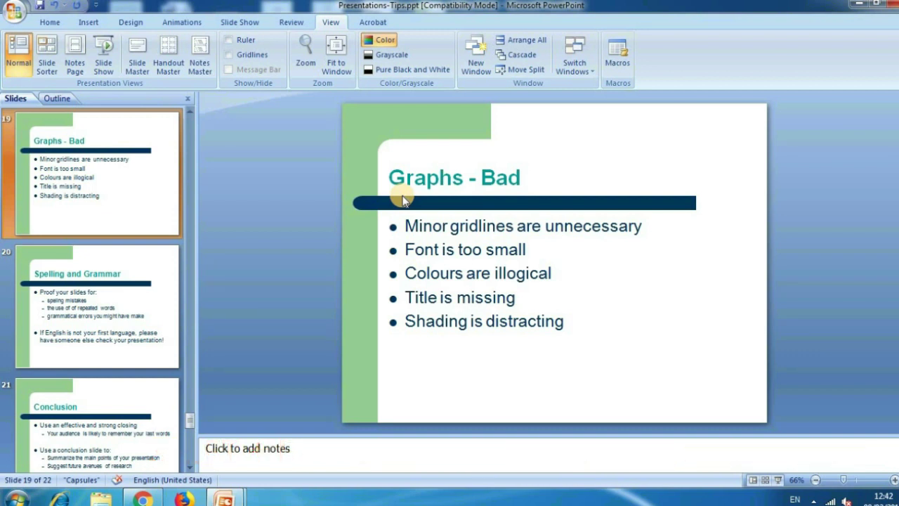
Step: Go to slide 20, Spelling and Grammar, and start the show from it with Shift+F5
{"action": "left_click", "coordinate": [109, 302]}
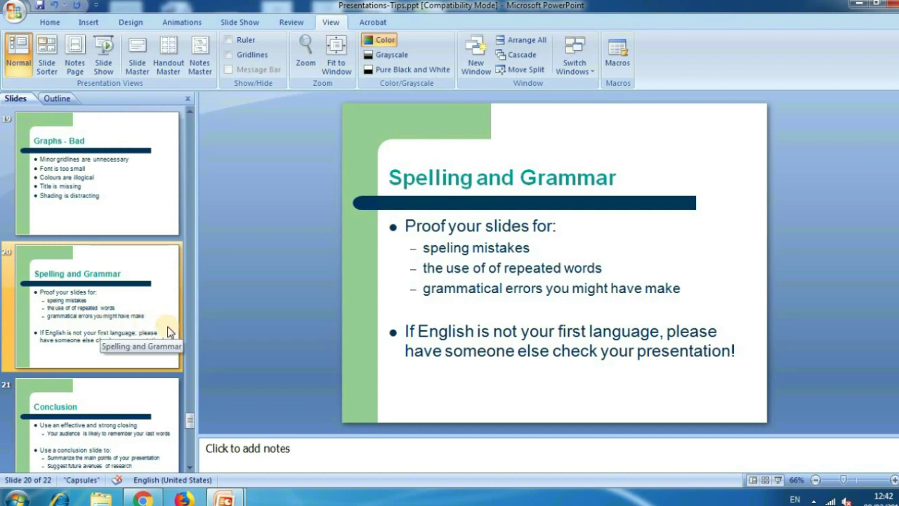
{"action": "left_click", "coordinate": [323, 326]}
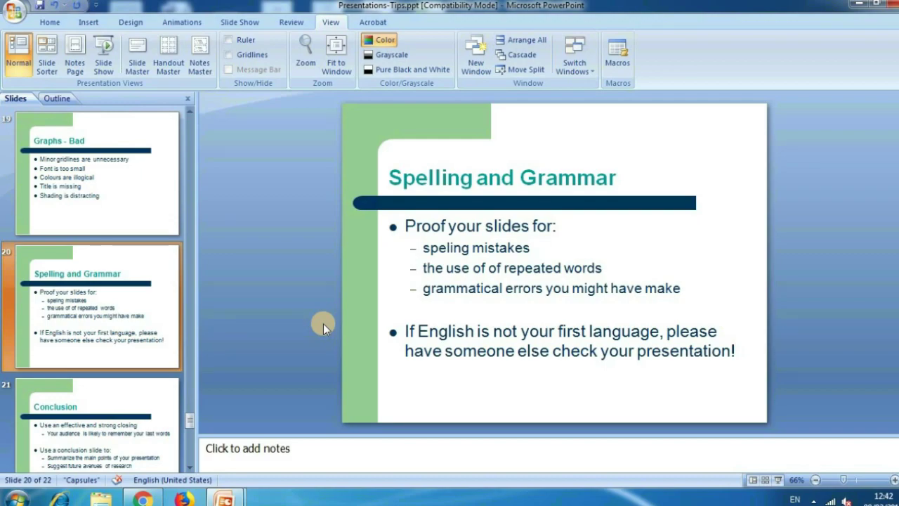
{"action": "key", "text": "shift+F5"}
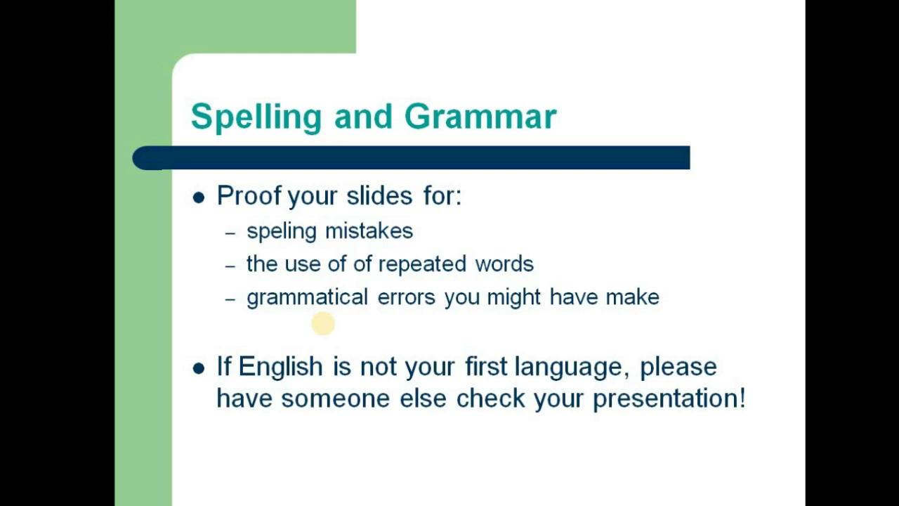
Step: Click through the remaining slides to the end screen and exit the show
{"action": "left_click", "coordinate": [323, 323]}
{"action": "left_click", "coordinate": [324, 324]}
{"action": "left_click", "coordinate": [323, 323]}
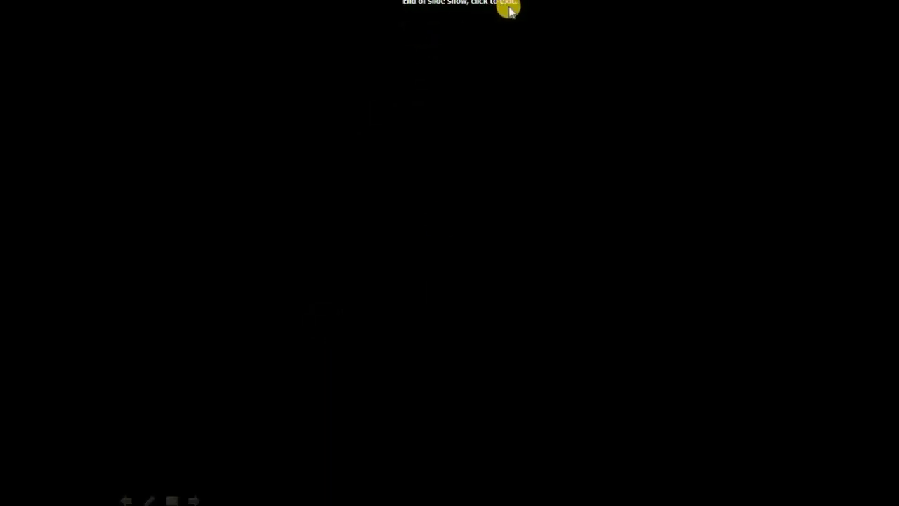
{"action": "left_click", "coordinate": [484, 262]}
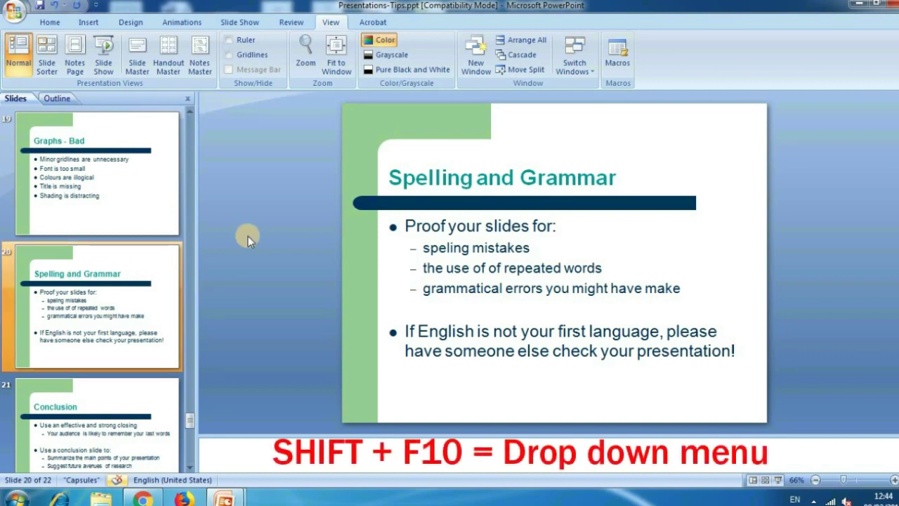
Step: Select the Spelling and Grammar title box and open its context menu with Shift+F10
{"action": "left_click", "coordinate": [596, 169]}
{"action": "left_click", "coordinate": [612, 138]}
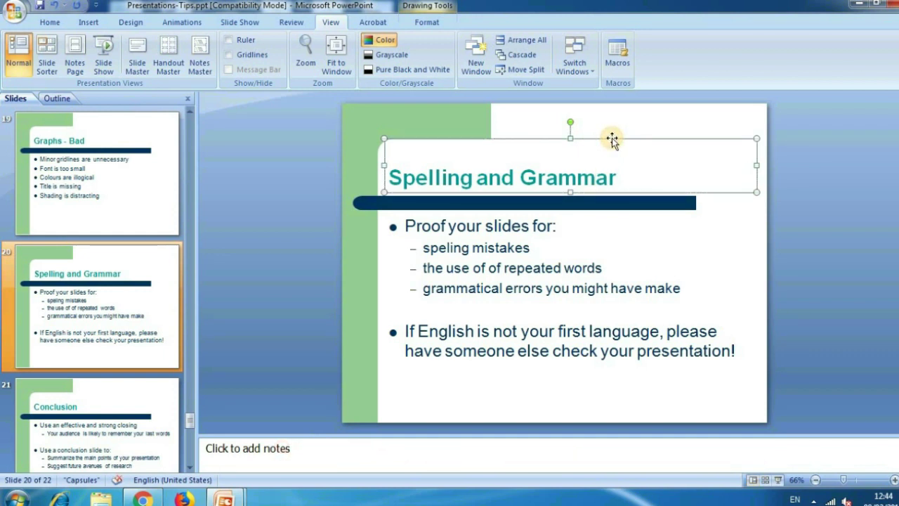
{"action": "key", "text": "shift+F10"}
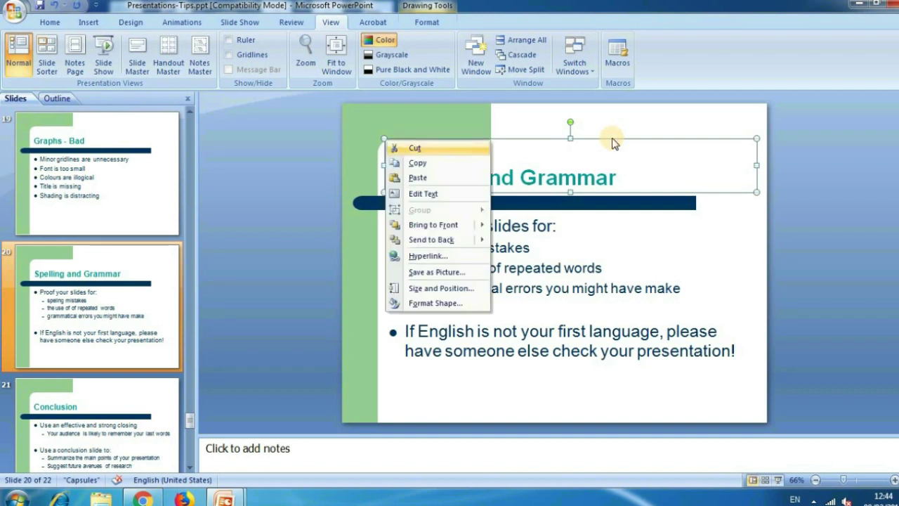